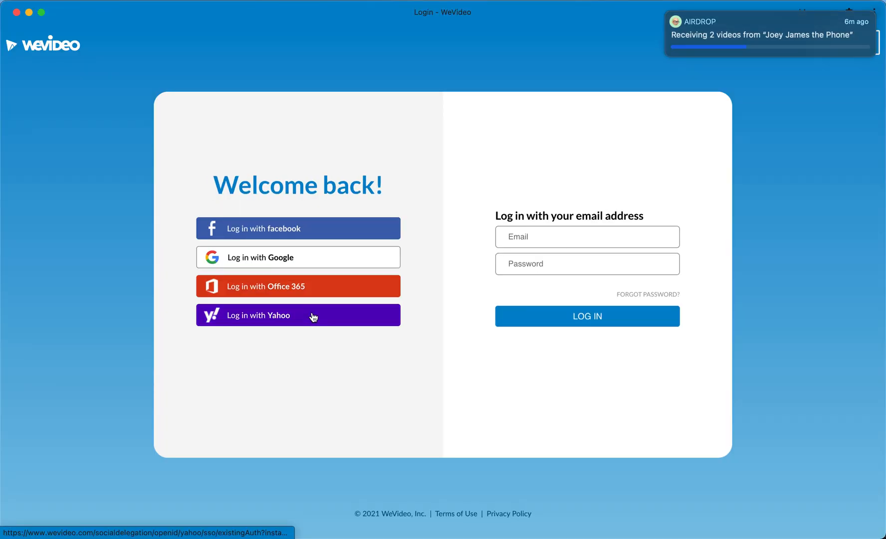
Step: Log in with the existing Google account and dismiss the recommendation survey without submitting it
click(291, 261)
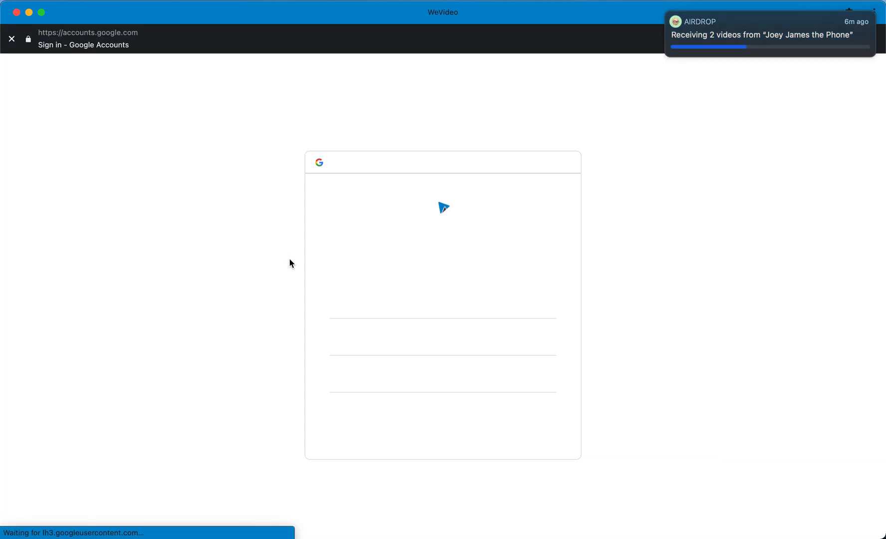
click(444, 285)
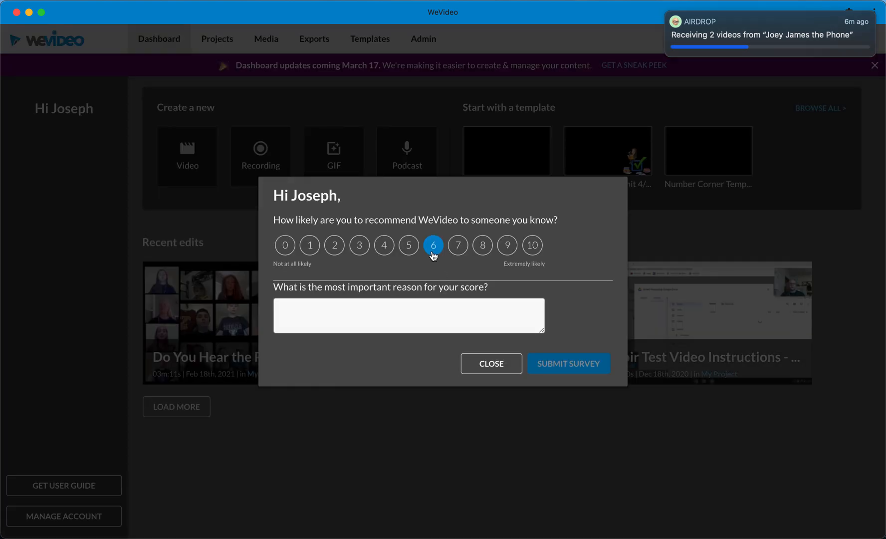
click(480, 357)
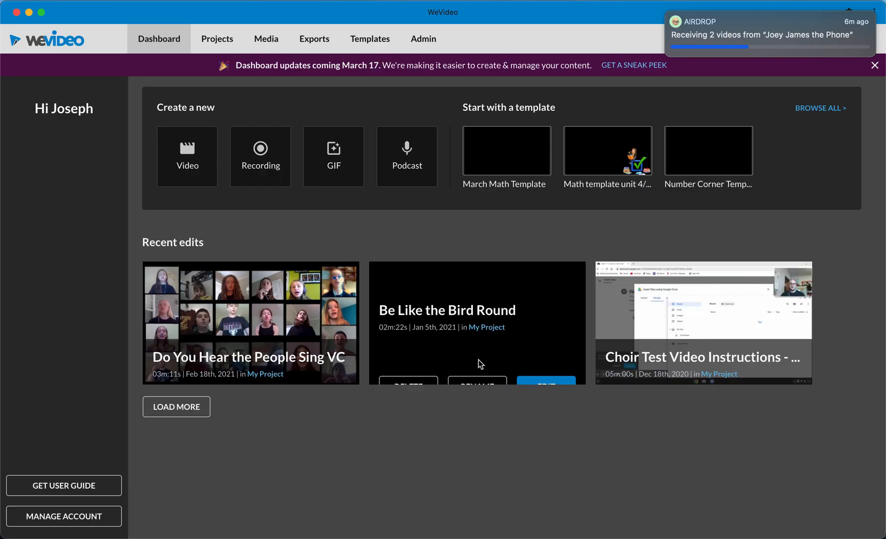
Step: Load more recent edits on the dashboard and create a new video project
mouse_move(349, 382)
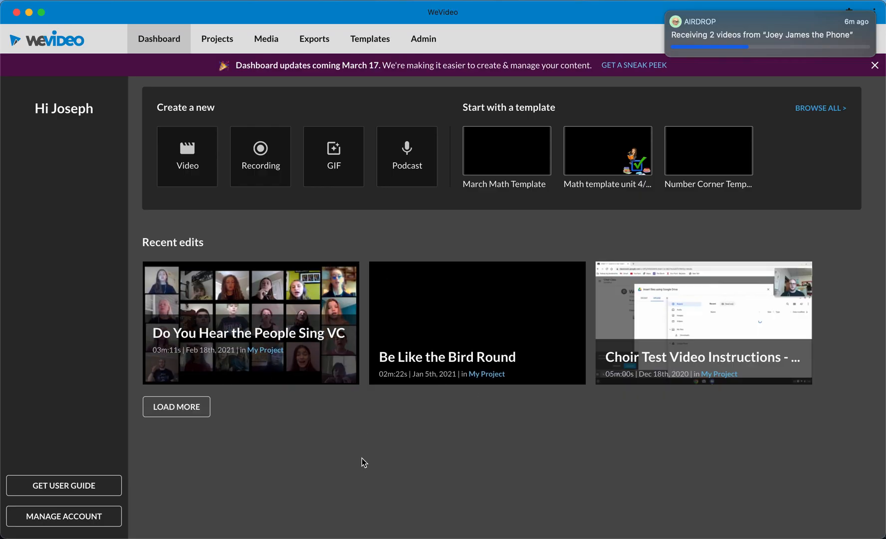
click(186, 411)
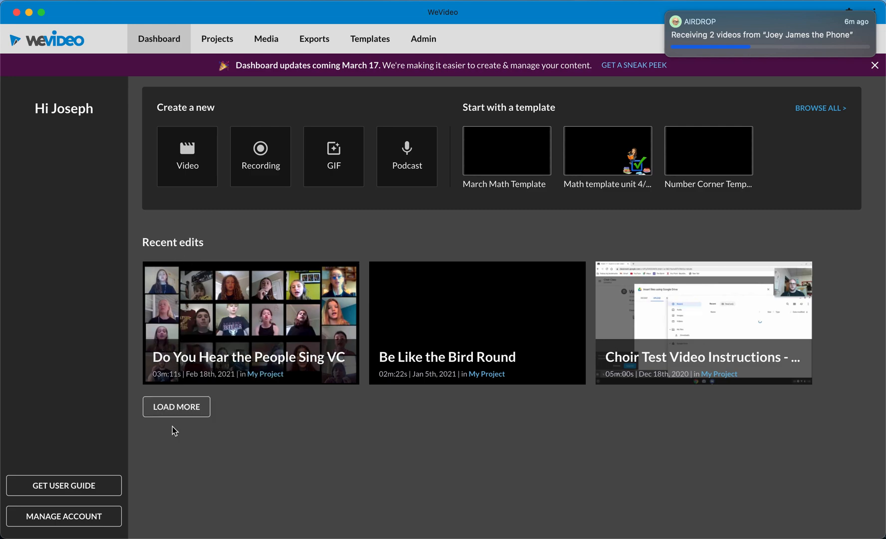
click(178, 406)
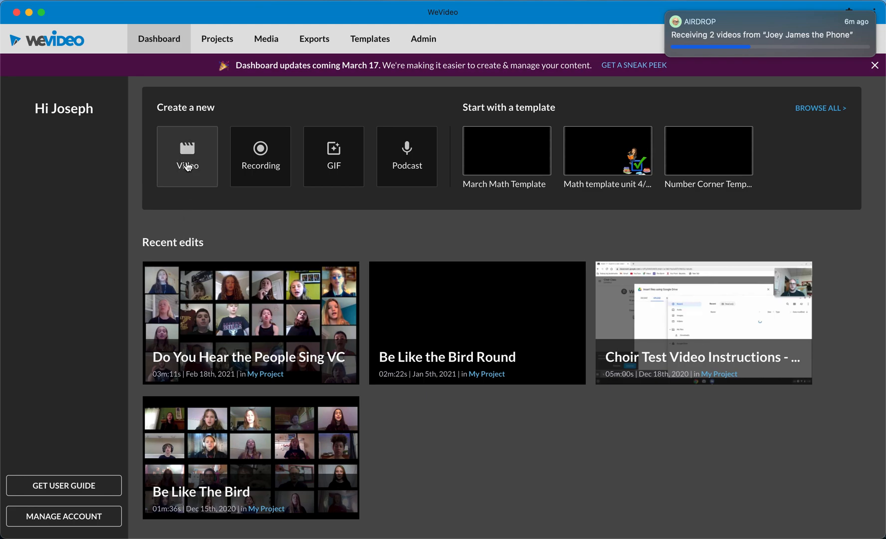
click(188, 166)
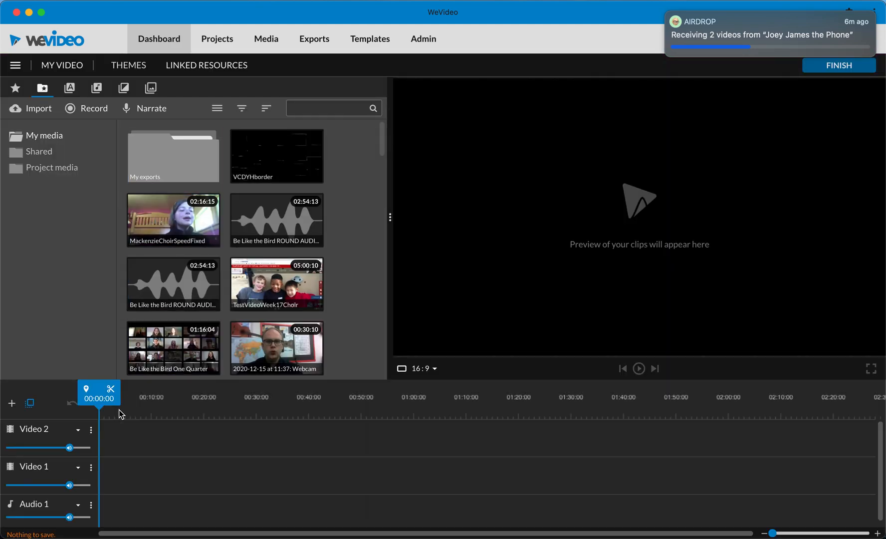
Step: Add two video tracks, Video 3 and Video 4, to the timeline
click(14, 409)
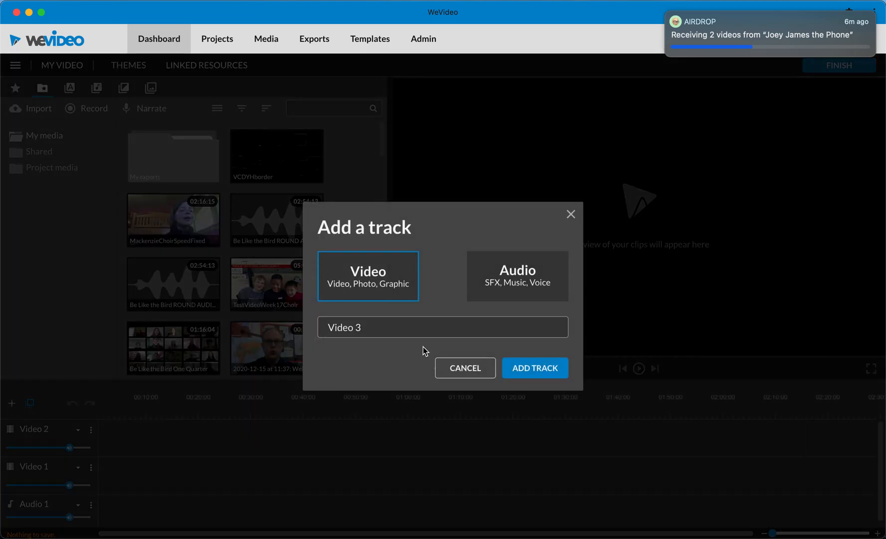
click(529, 368)
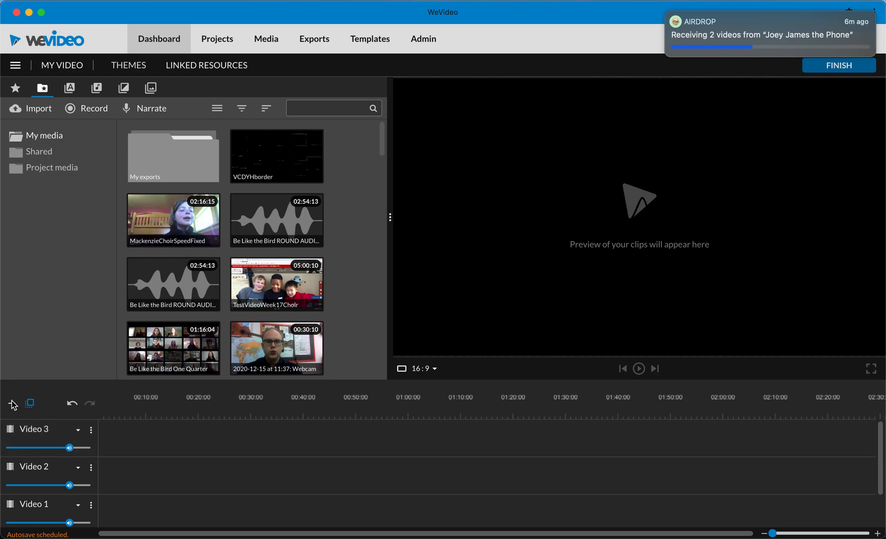
click(12, 404)
click(534, 368)
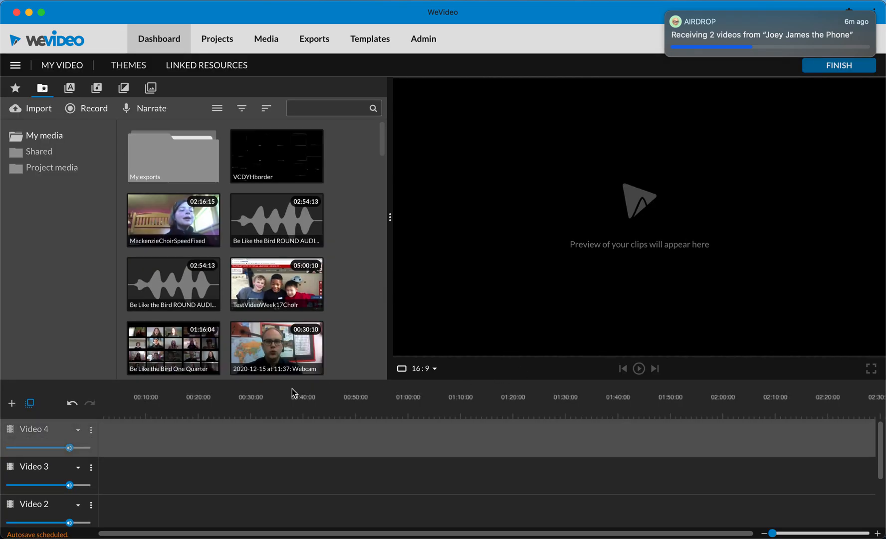
Step: Place the 02:42:00 clip on Video 2 and the 02:44:18 clip on Video 1, both at the timeline start
scroll(347, 227, down, 1)
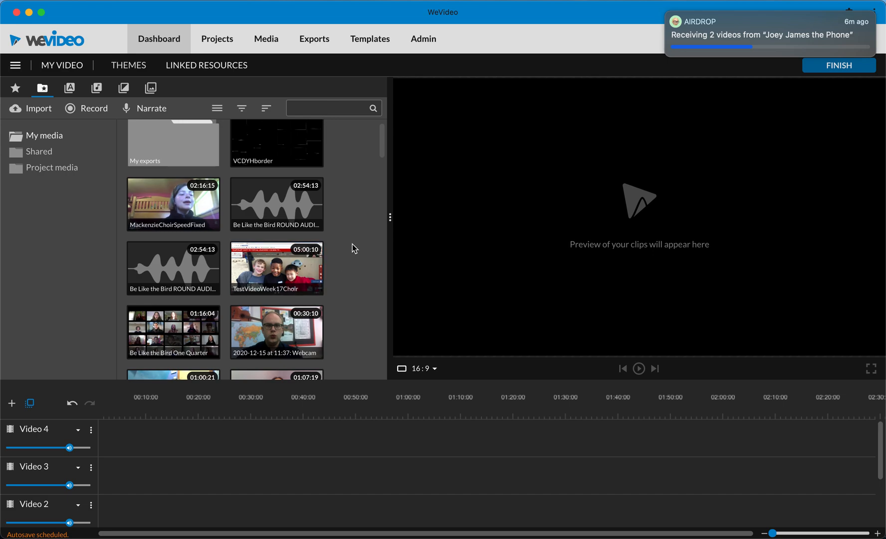
scroll(354, 248, down, 5)
scroll(354, 248, down, 5)
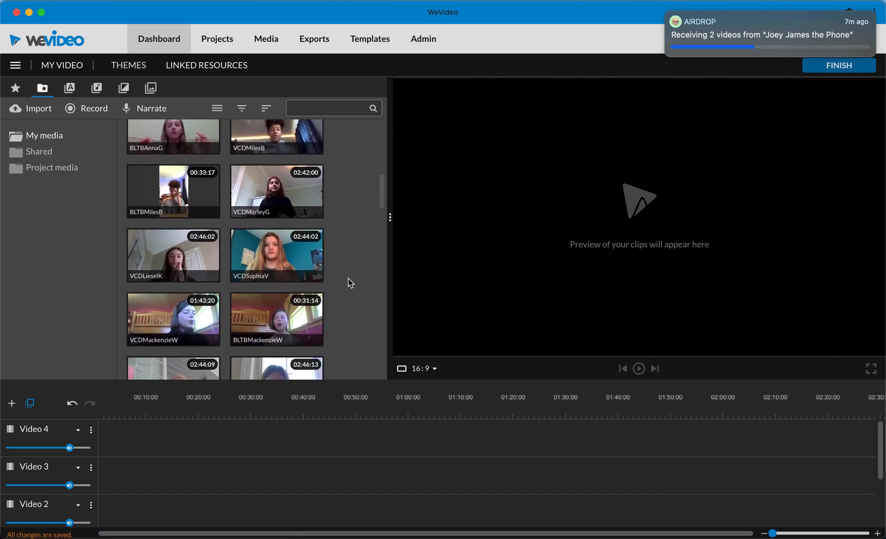
scroll(351, 282, down, 1)
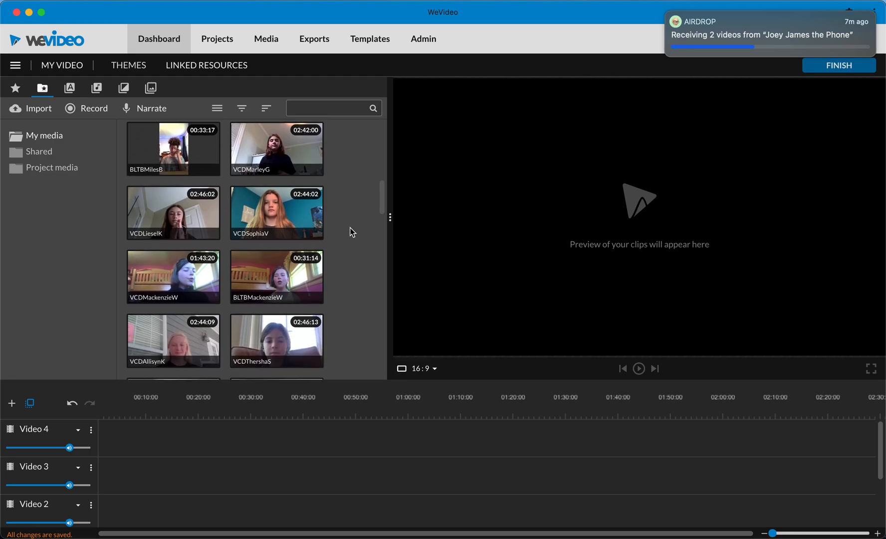
scroll(352, 232, down, 1)
drag(276, 137, 120, 529)
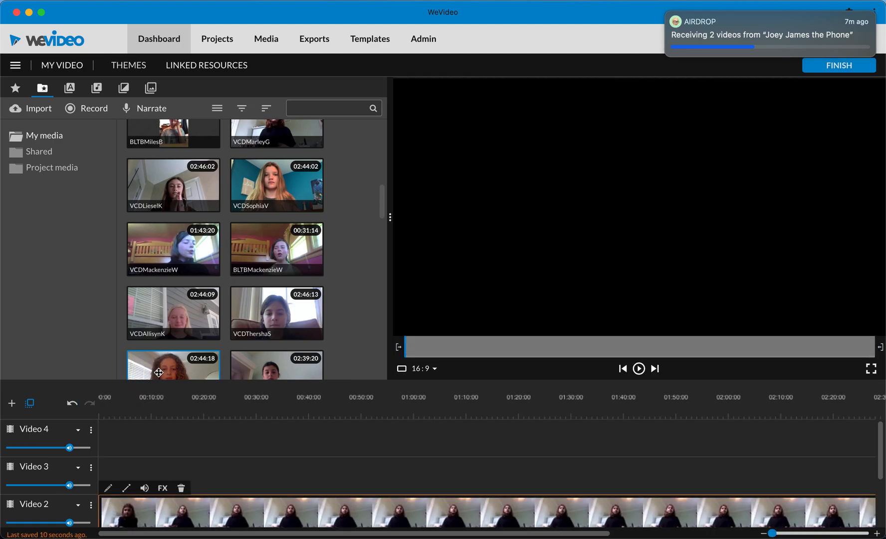
scroll(165, 482, down, 3)
drag(180, 369, 102, 477)
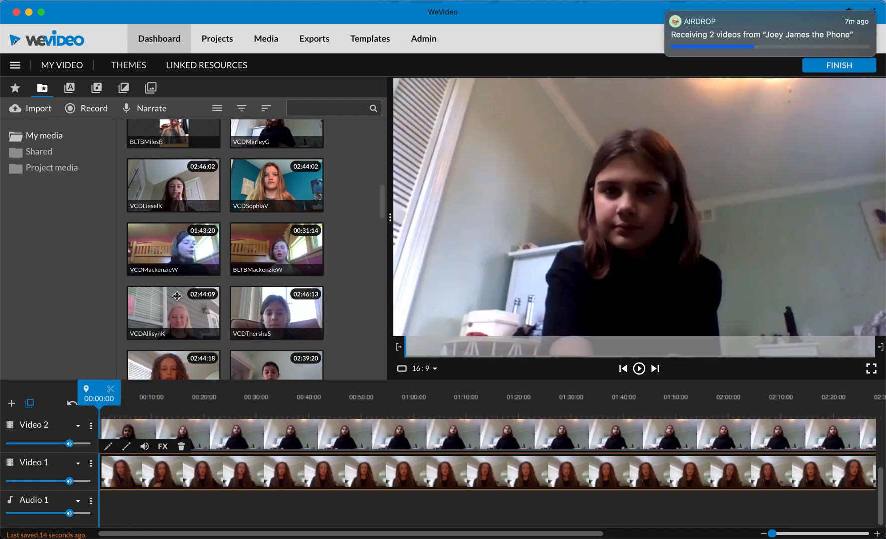
Step: Try inserting the 01:43:20 clip at the start of Video 2, and remove it again
drag(150, 239, 175, 483)
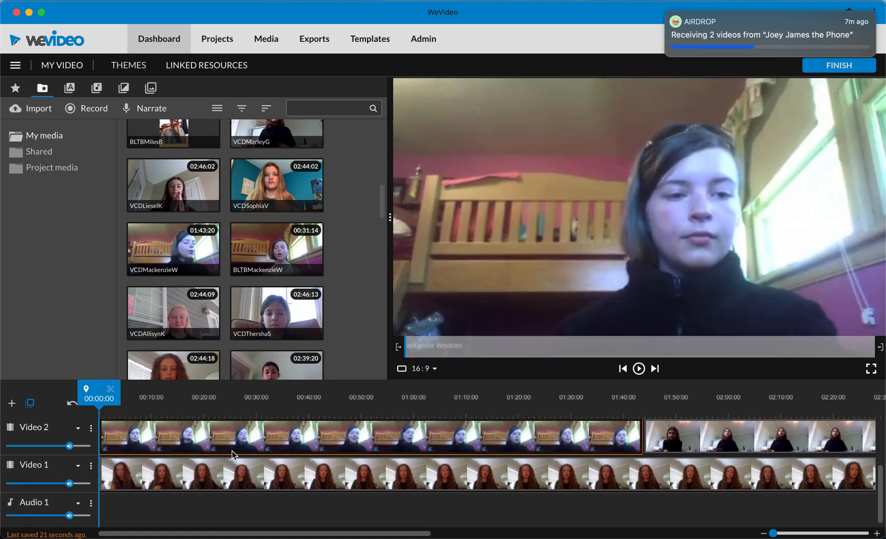
key(Delete)
Step: Place the 02:44:09 clip on Video 3 and the 02:46:02 clip on Video 4, both at the timeline start
scroll(233, 455, up, 3)
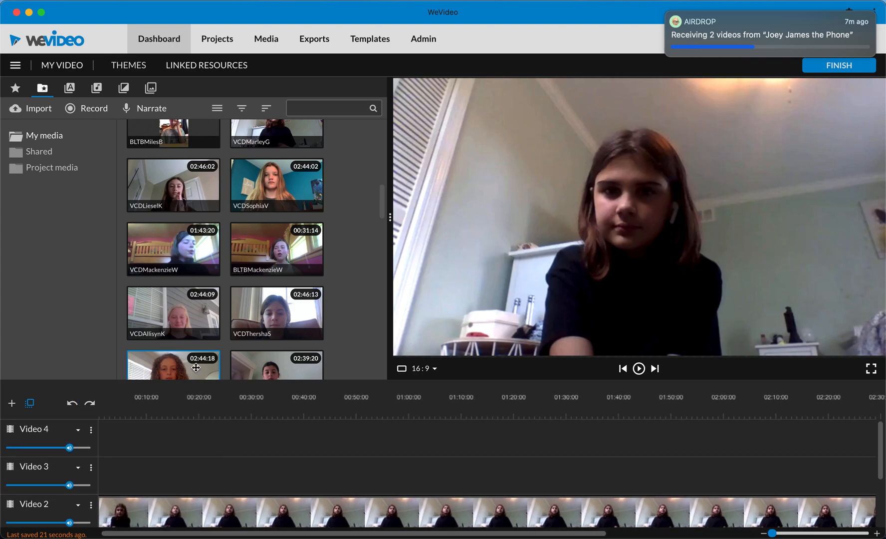
drag(189, 318, 105, 479)
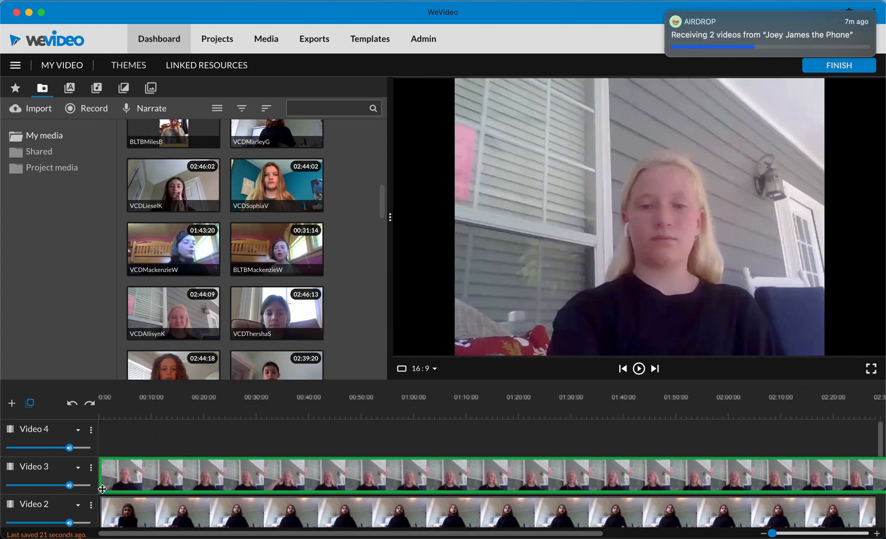
click(107, 484)
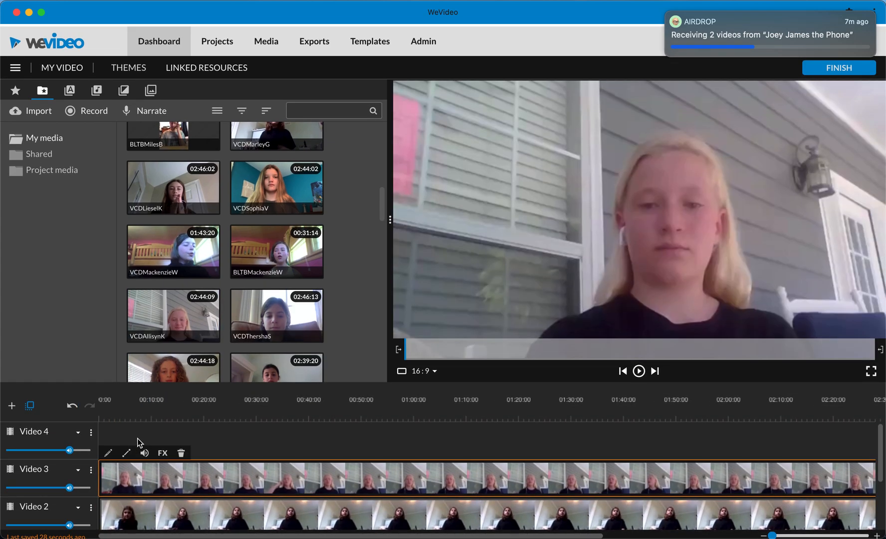
click(189, 179)
drag(183, 286, 107, 450)
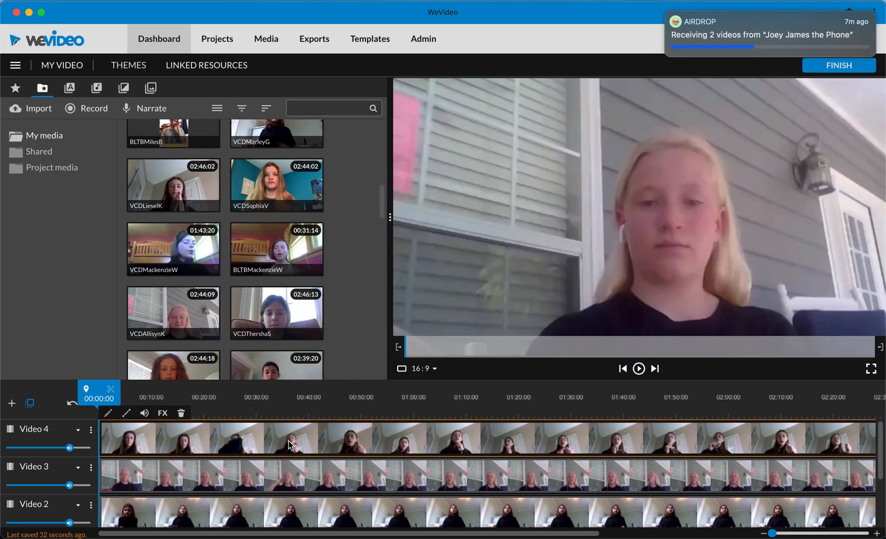
Step: Look over the stacked clips on all four video tracks with the playhead at 00:19:05
scroll(380, 437, down, 3)
scroll(380, 437, up, 2)
scroll(379, 438, down, 2)
click(209, 469)
click(208, 429)
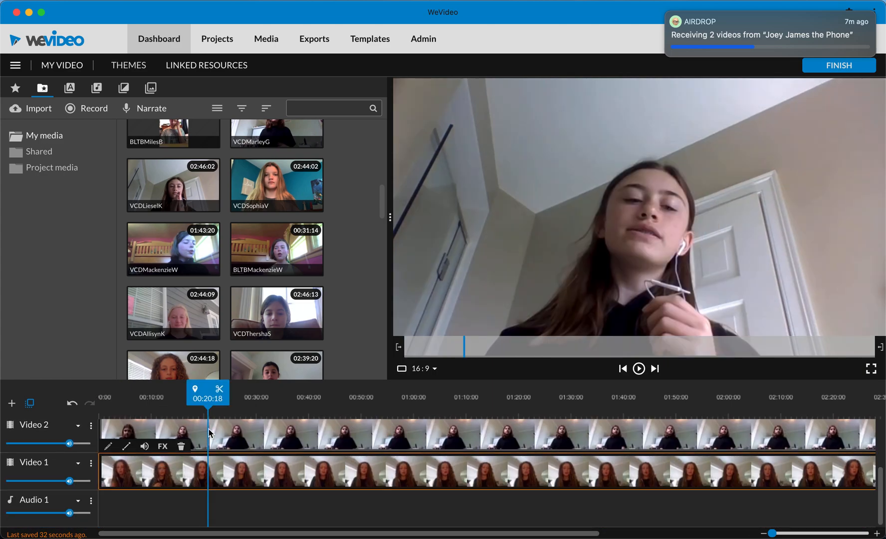
scroll(209, 428, up, 2)
click(200, 450)
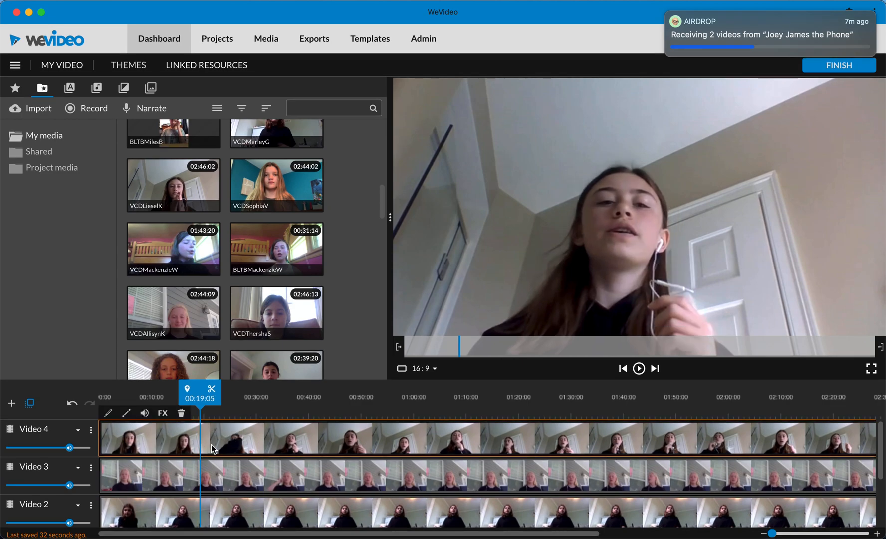
scroll(156, 438, down, 2)
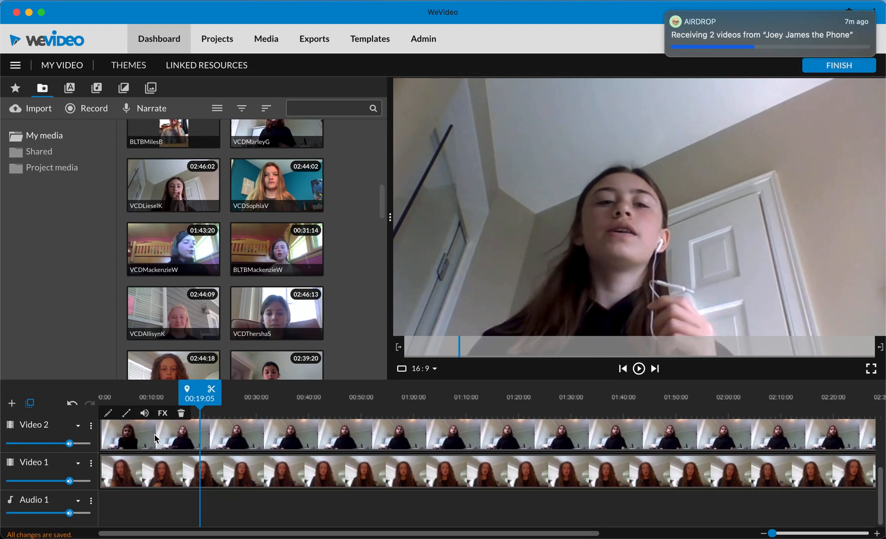
scroll(156, 438, up, 2)
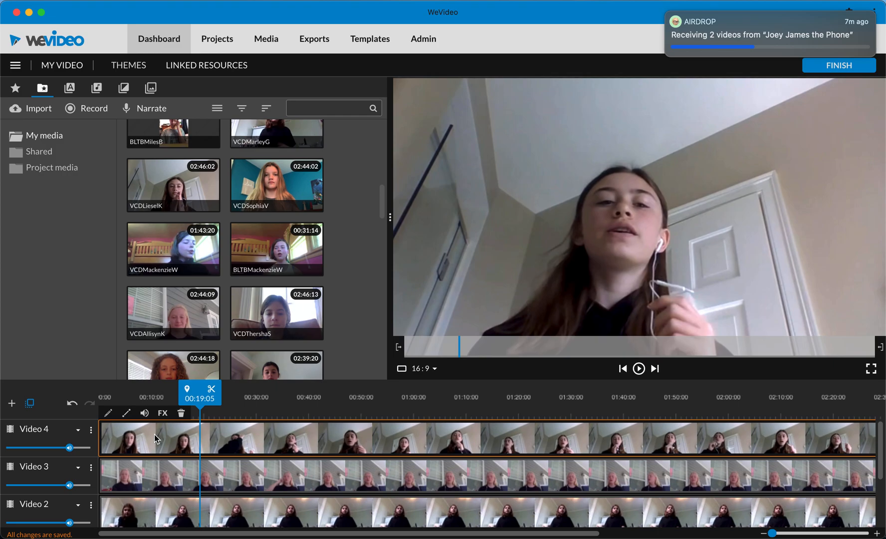
Step: Scale the Video 4 clip to 0.2, place it in the frame's upper-left corner at x 12, y 12, and save the changes
double_click(156, 438)
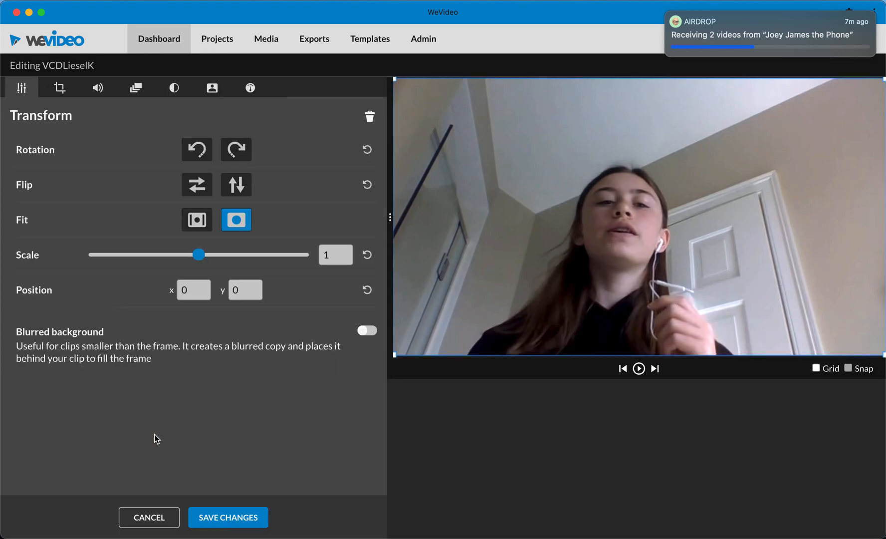
click(153, 510)
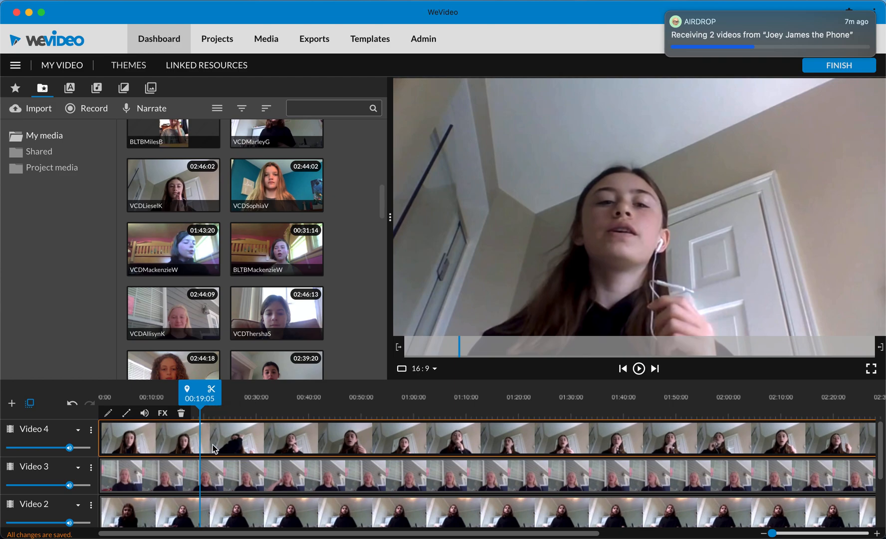
double_click(149, 441)
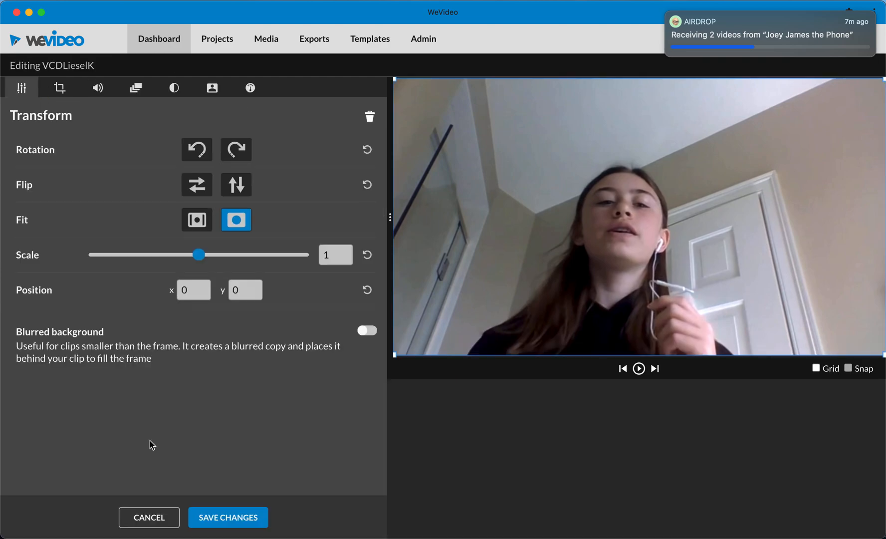
drag(199, 255, 110, 260)
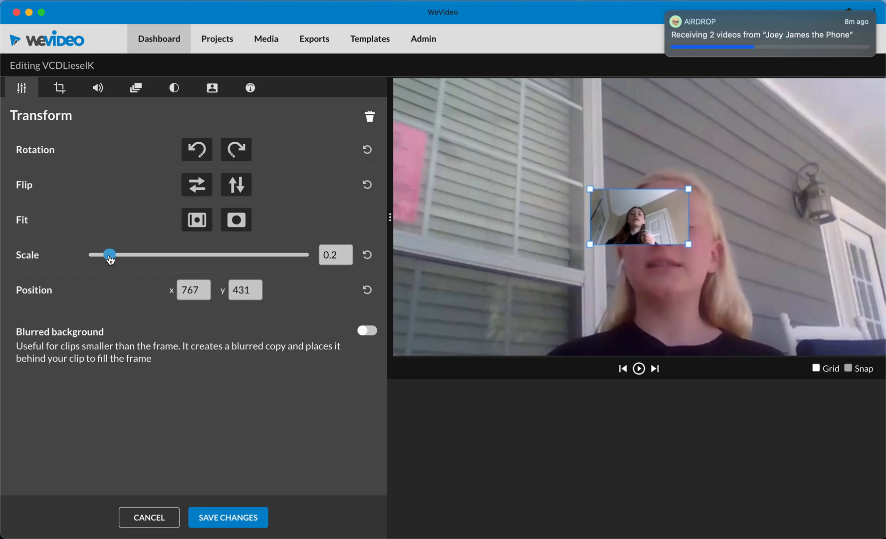
drag(627, 215, 438, 116)
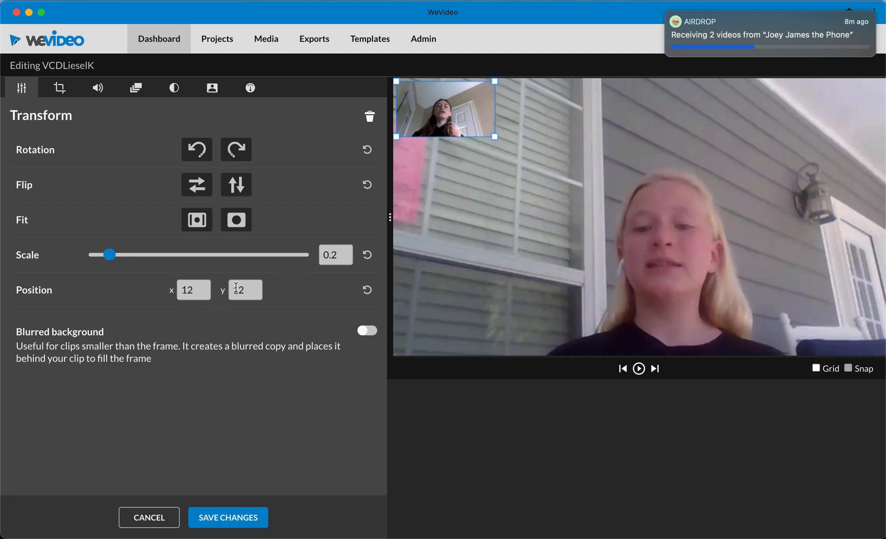
click(227, 519)
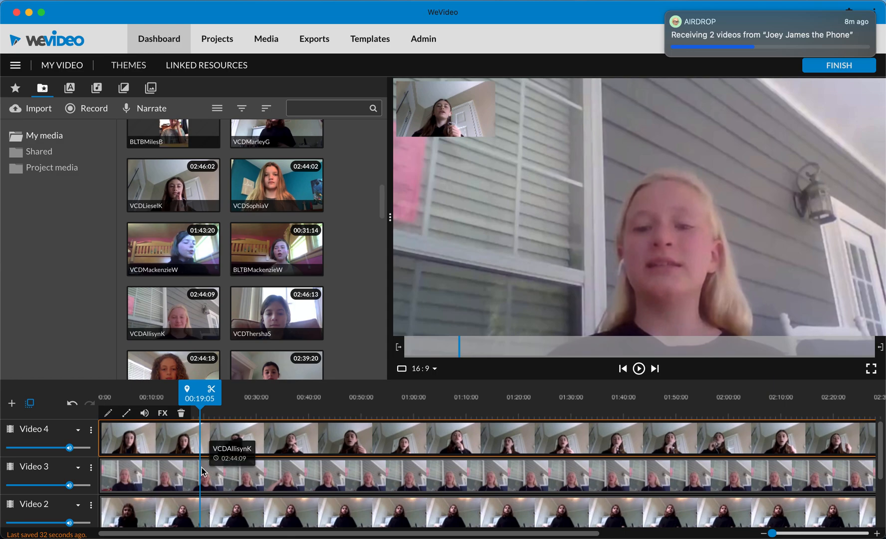
Step: Open the Video 3 clip for editing and set its scale to 0.2
double_click(203, 471)
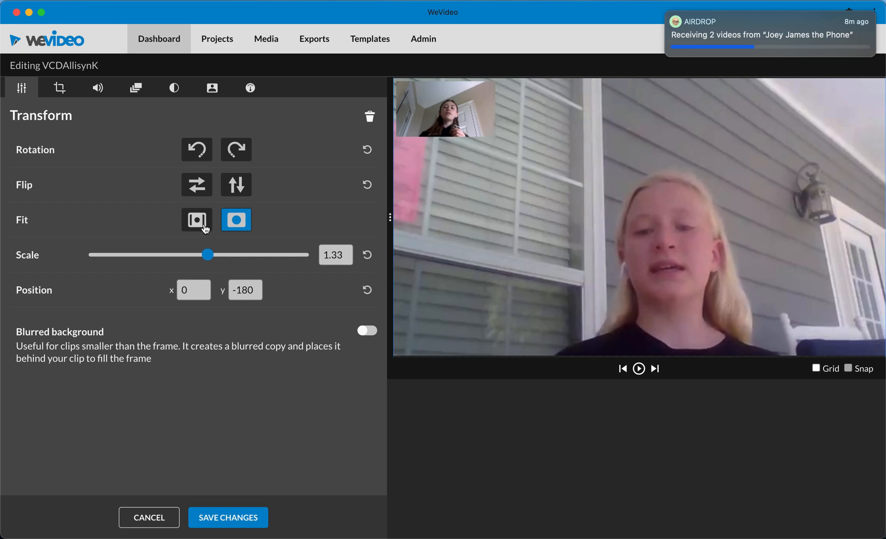
click(337, 255)
double_click(337, 256)
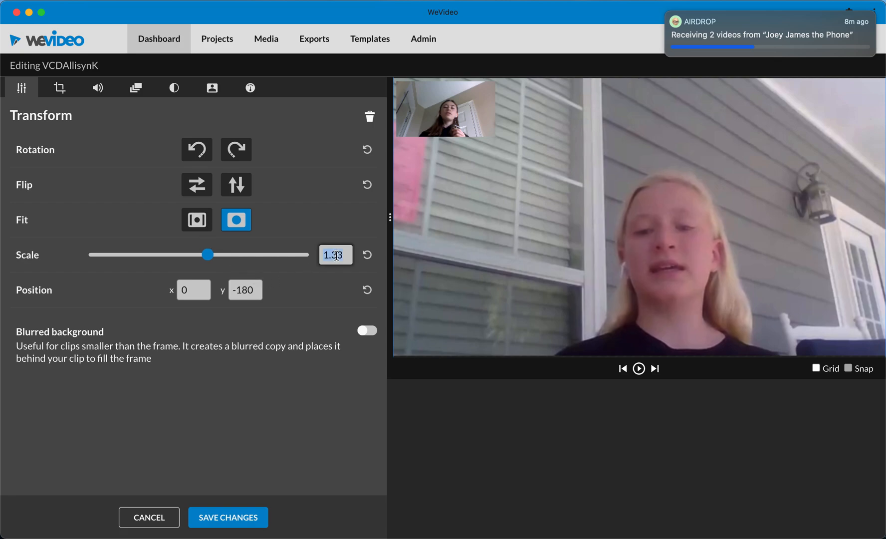
text(216)
text(0)
key(Return)
double_click(336, 260)
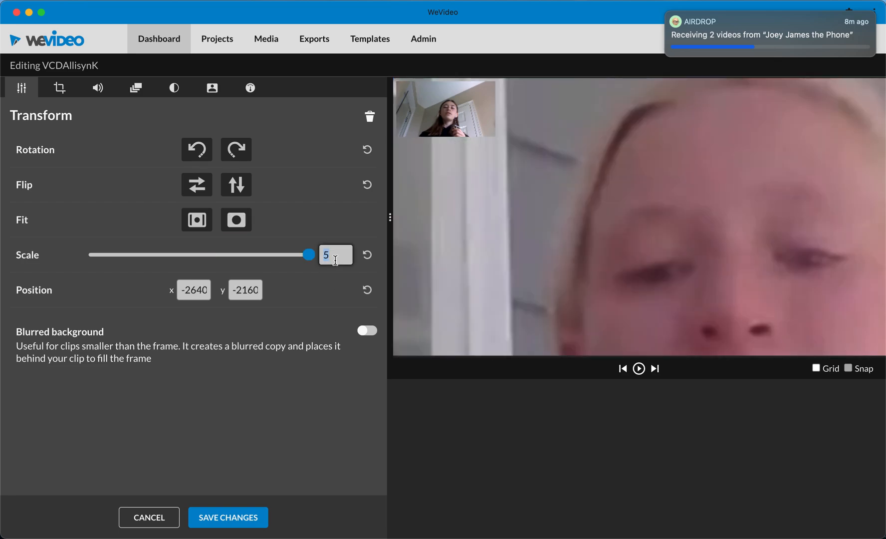
text(.20)
key(Return)
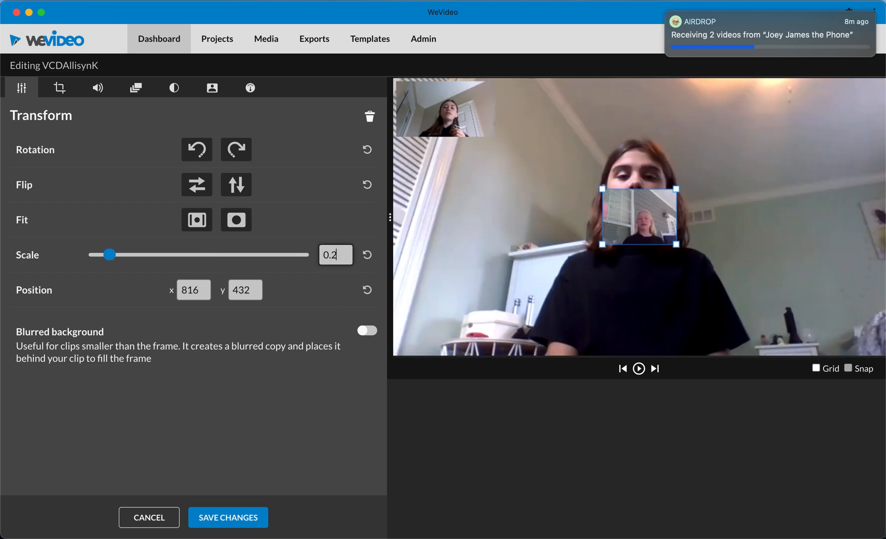
Step: Place the Video 3 clip directly beside the upper-left clip at x 389, y 12, and save the changes
drag(647, 217, 538, 109)
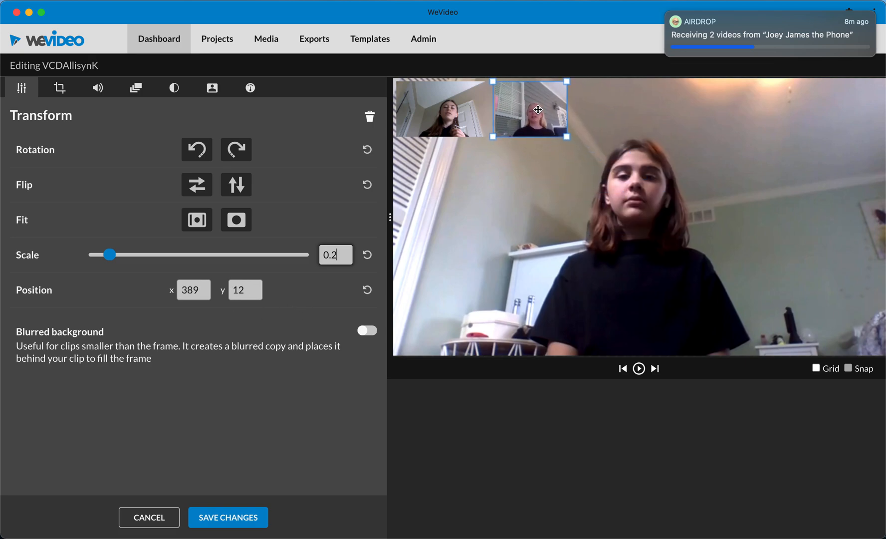
click(251, 293)
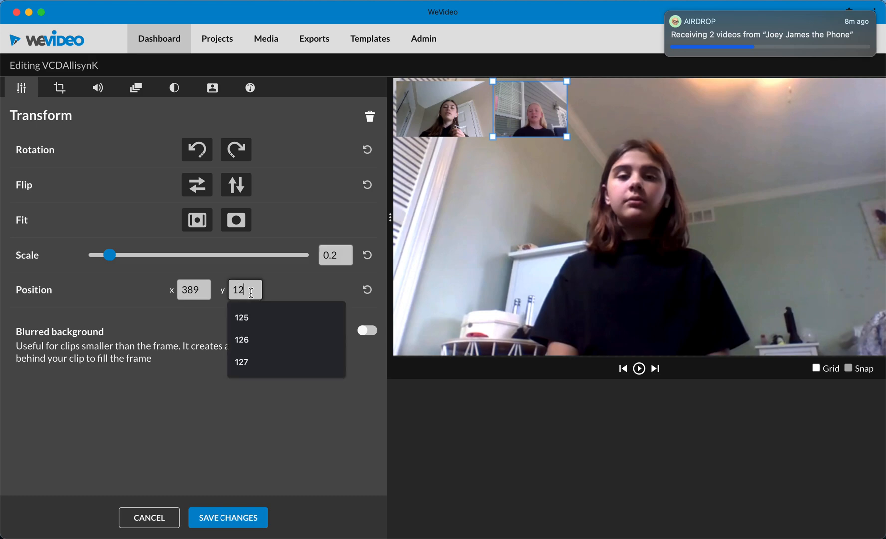
click(279, 292)
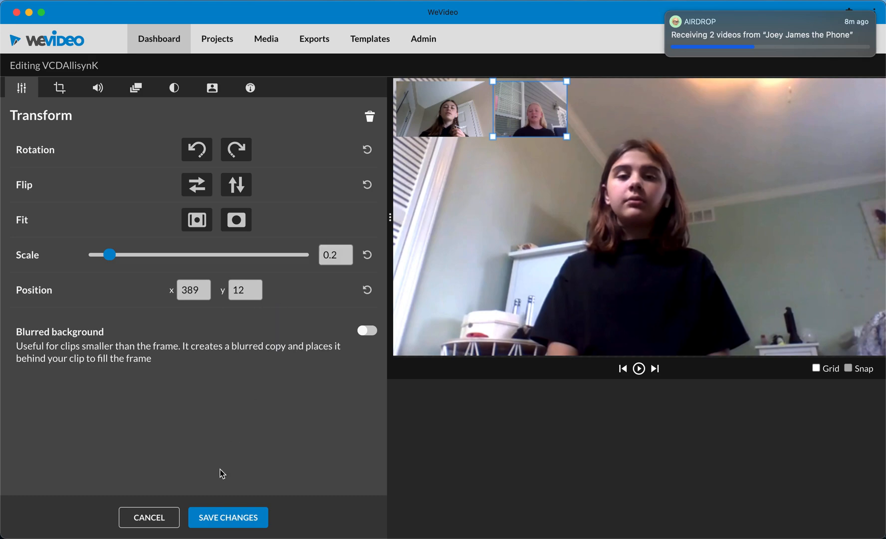
click(233, 518)
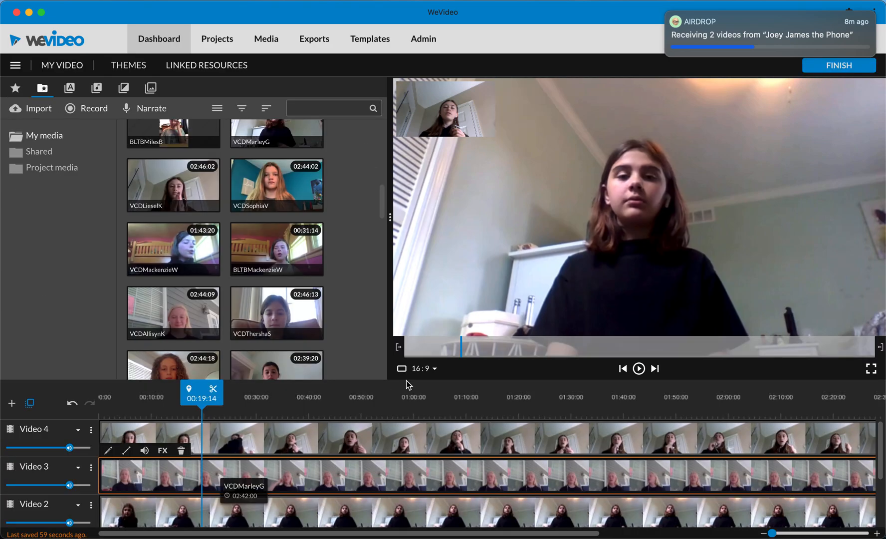
Step: Scale the Video 2 clip to 0.2 and place it third in the upper row at x 679, y 12
double_click(307, 515)
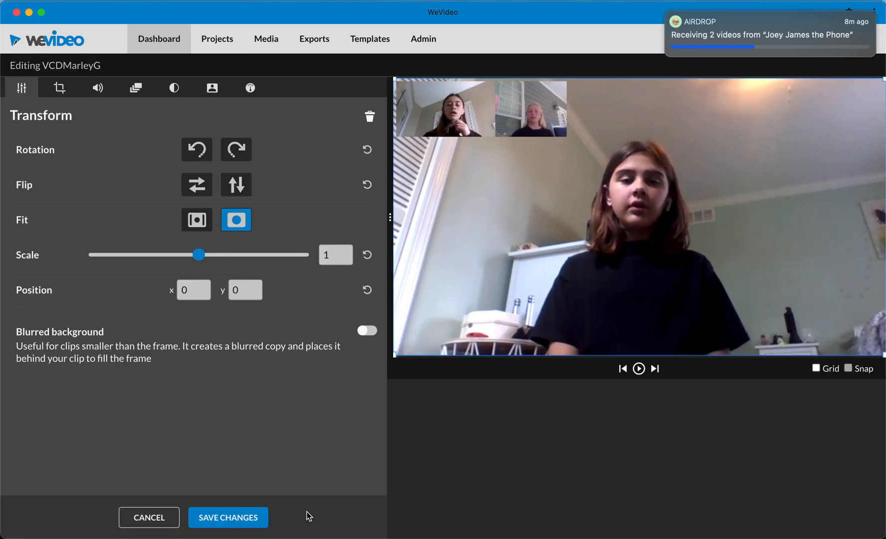
double_click(334, 255)
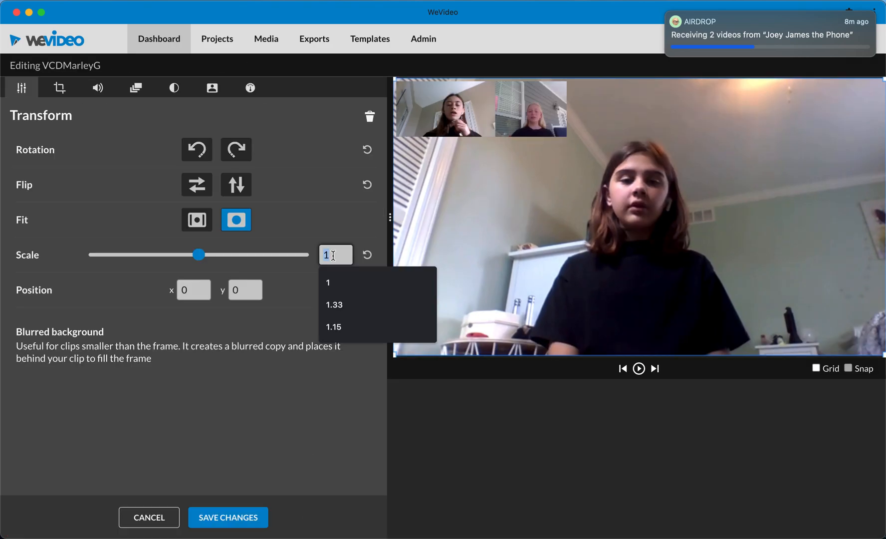
text(0.2)
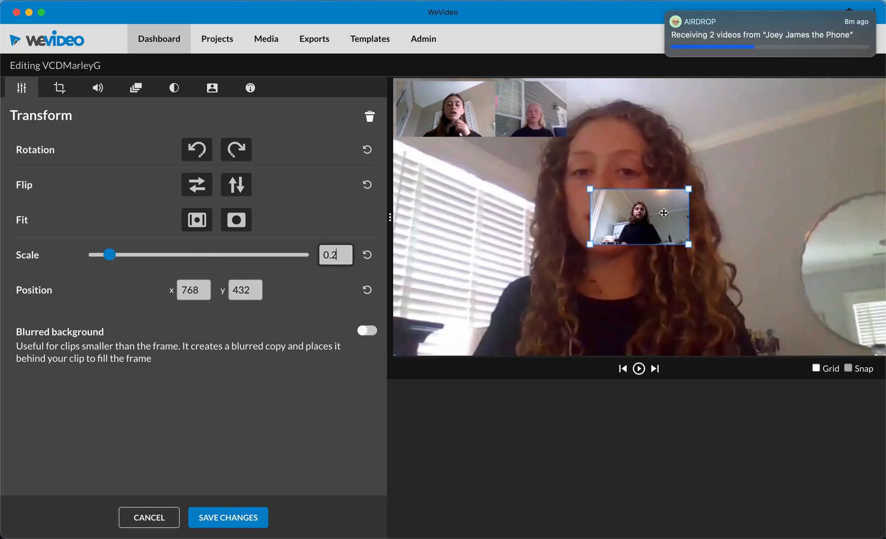
drag(646, 216, 628, 108)
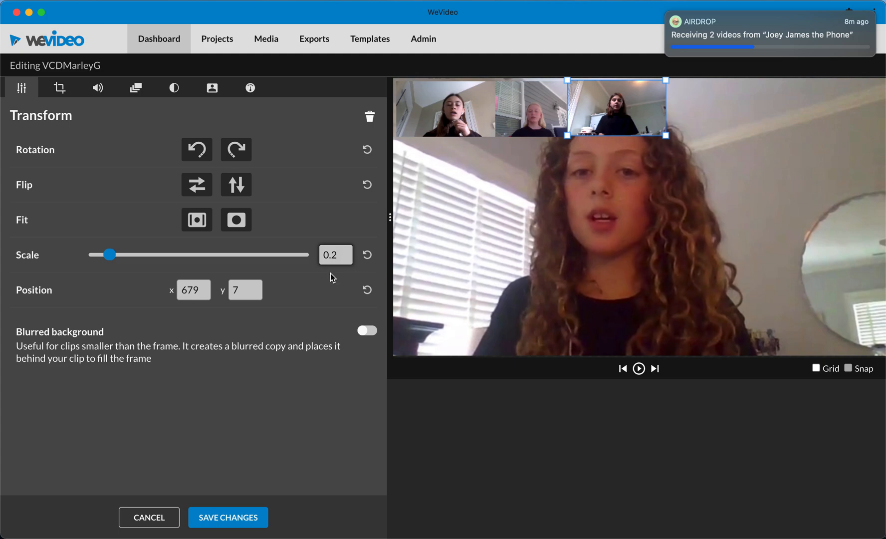
click(253, 292)
key(BackSpace)
text(12)
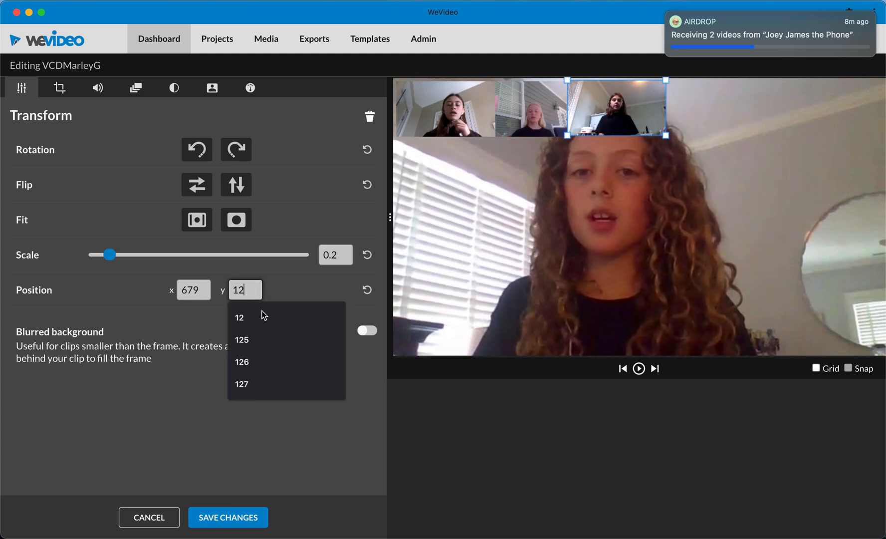
click(300, 296)
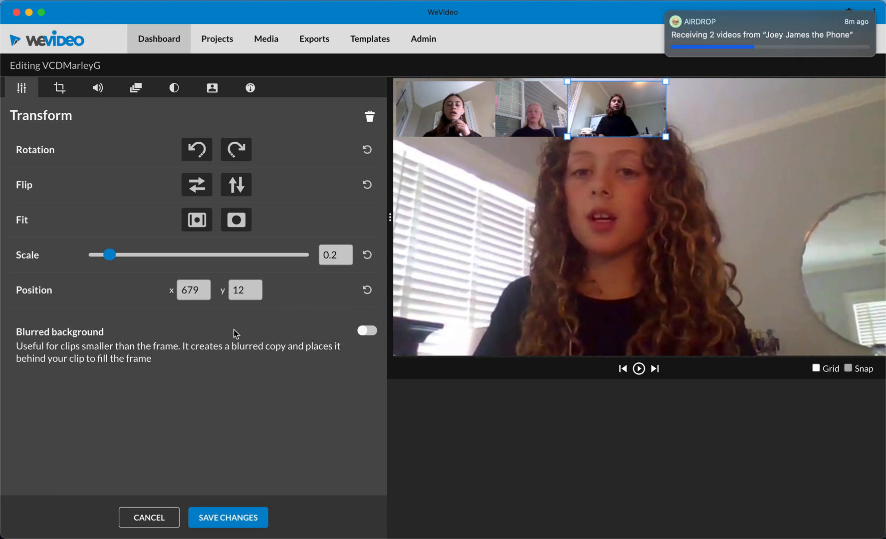
Step: Crop 76 off the left side of the Video 2 clip and save the changes
click(59, 89)
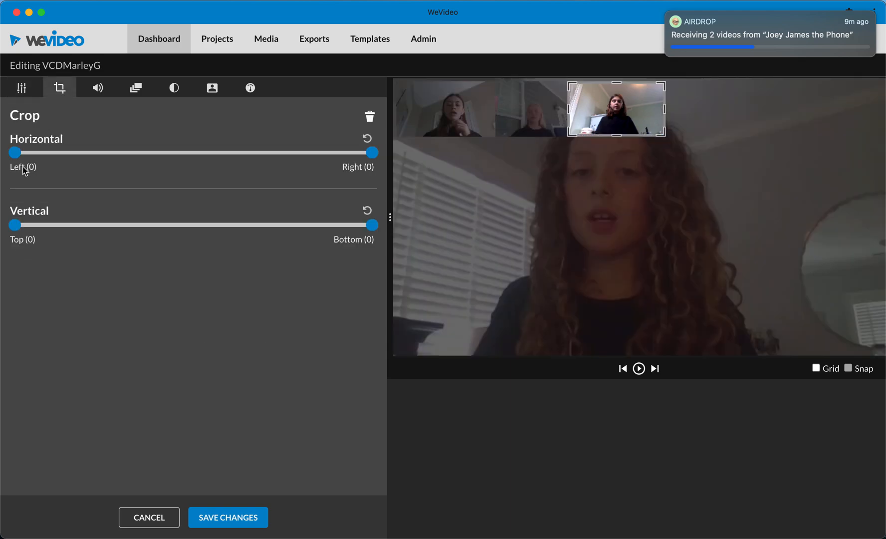
drag(16, 158, 37, 165)
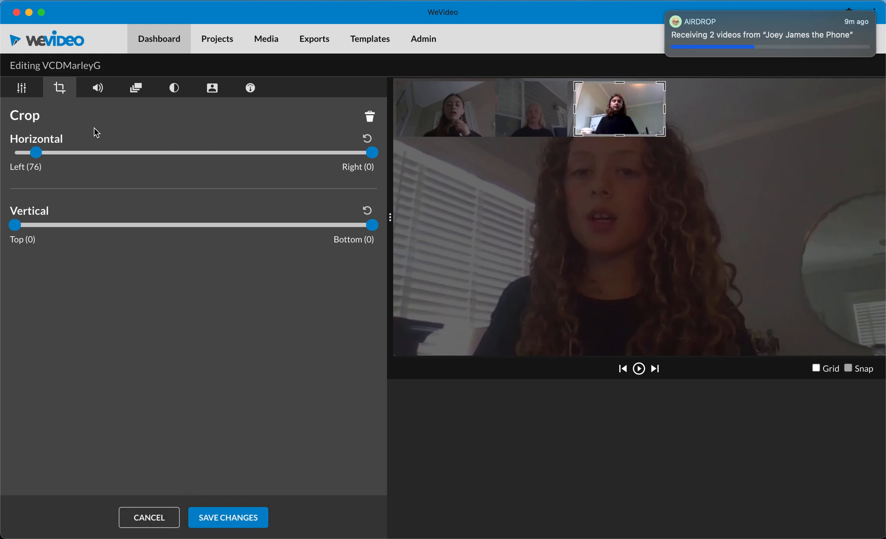
click(226, 518)
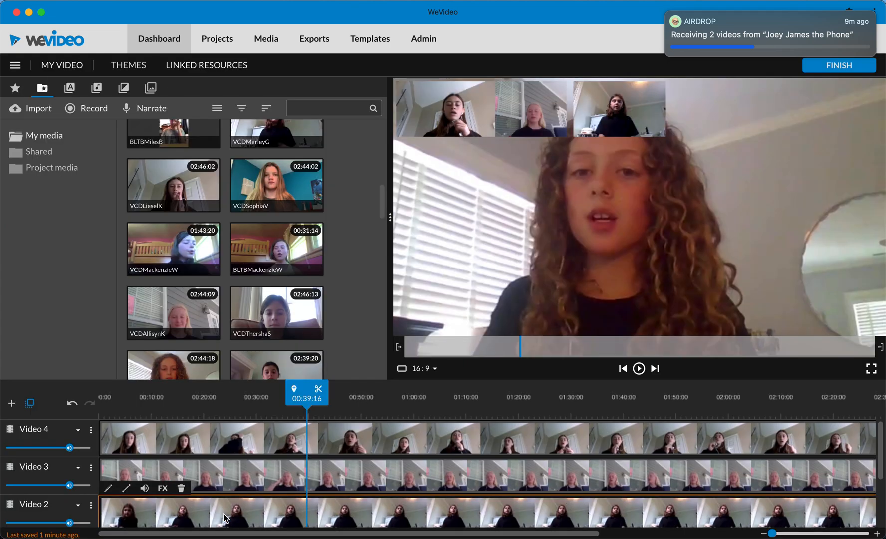
Step: Scale the Video 1 clip to 0.2, place it fourth in the upper row at x 1077, y 5, and save the changes
scroll(325, 456, down, 3)
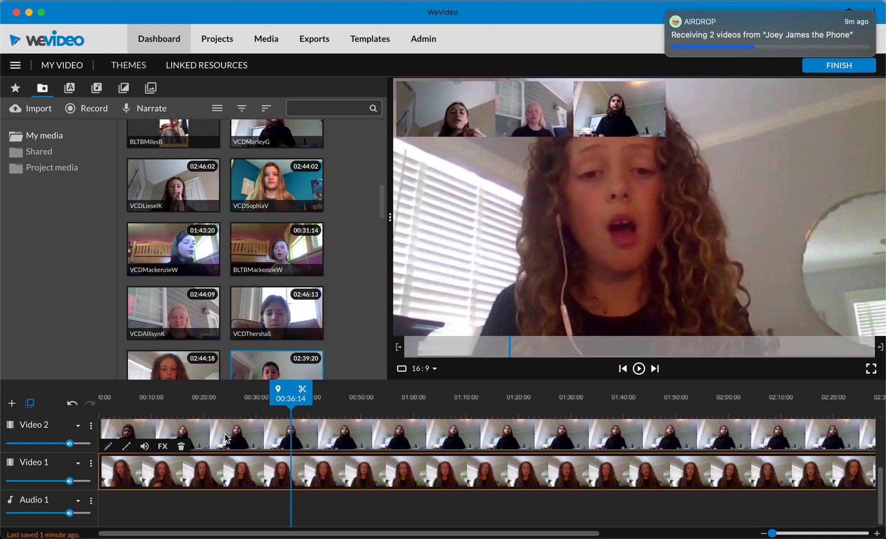
double_click(178, 479)
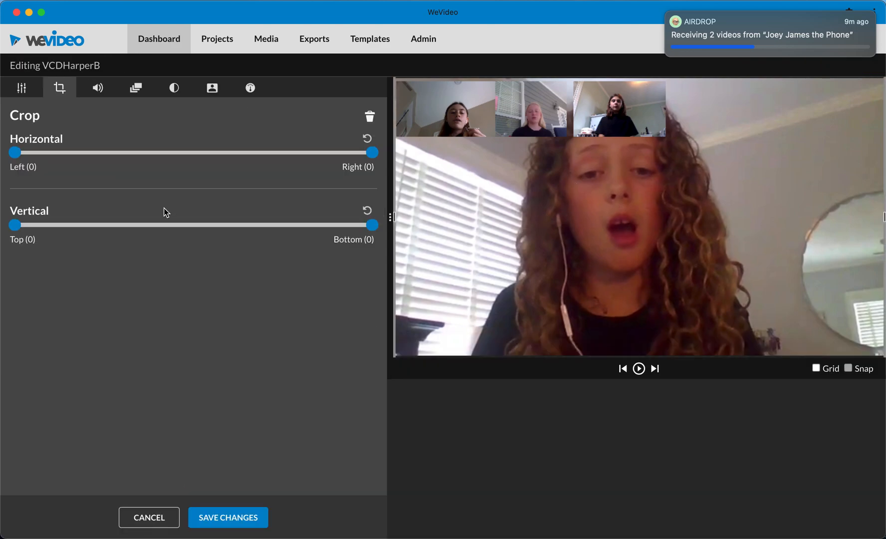
click(22, 90)
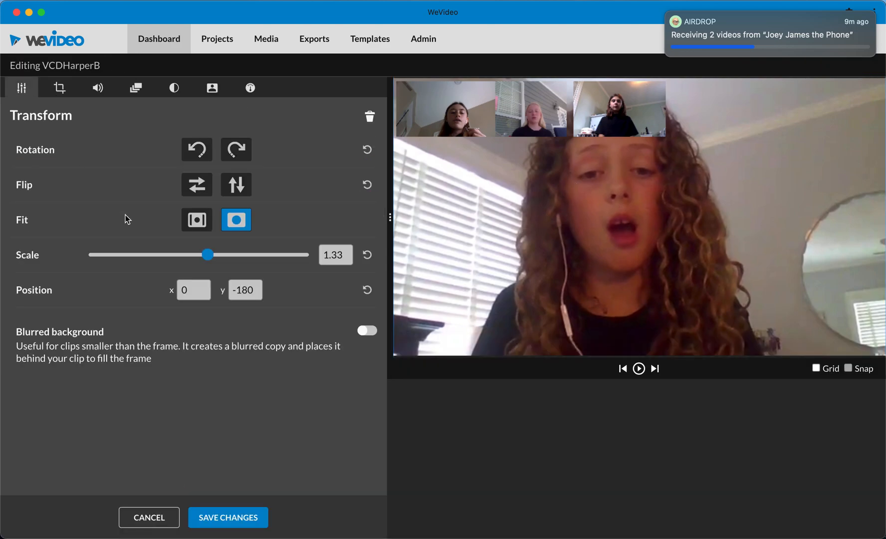
double_click(336, 256)
key(BackSpace)
key(Return)
drag(638, 231, 706, 122)
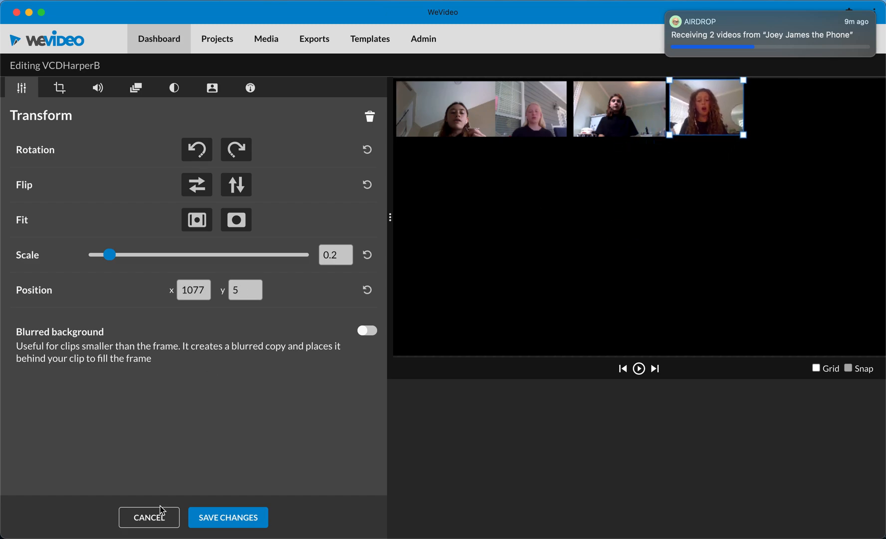
click(227, 518)
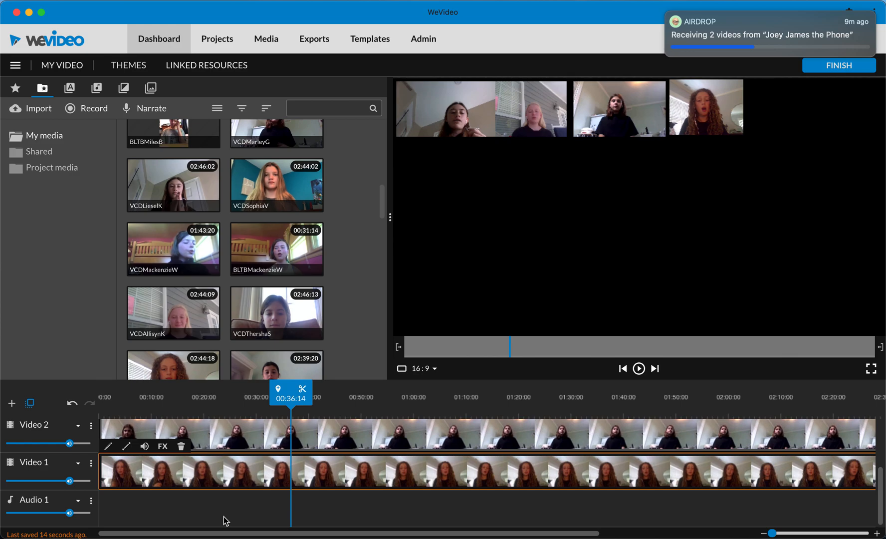
Step: Show the audio levels on the Video 1 track and open its clip's audio options
click(91, 465)
click(91, 466)
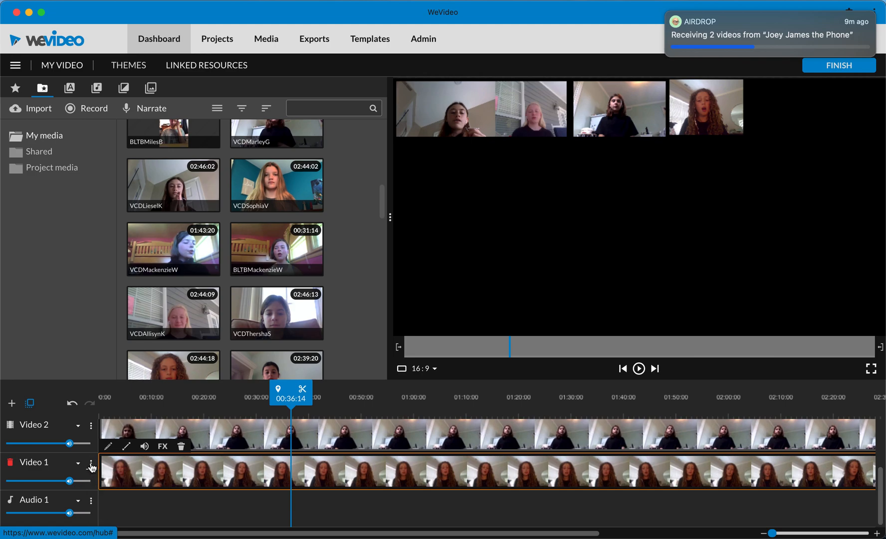
click(91, 466)
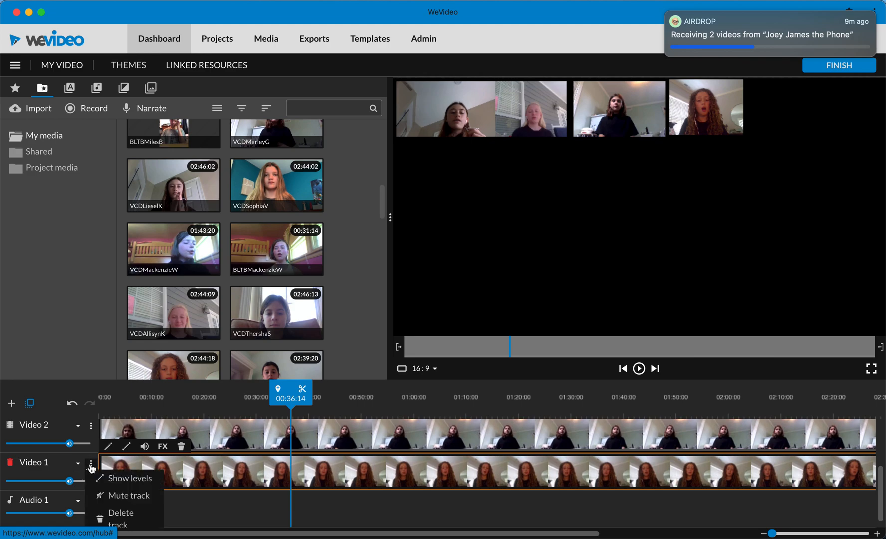
click(114, 478)
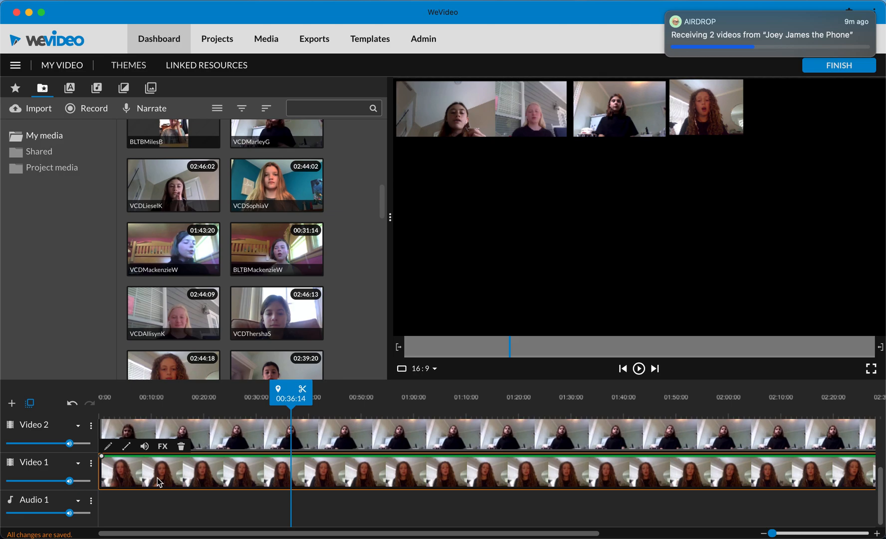
click(91, 466)
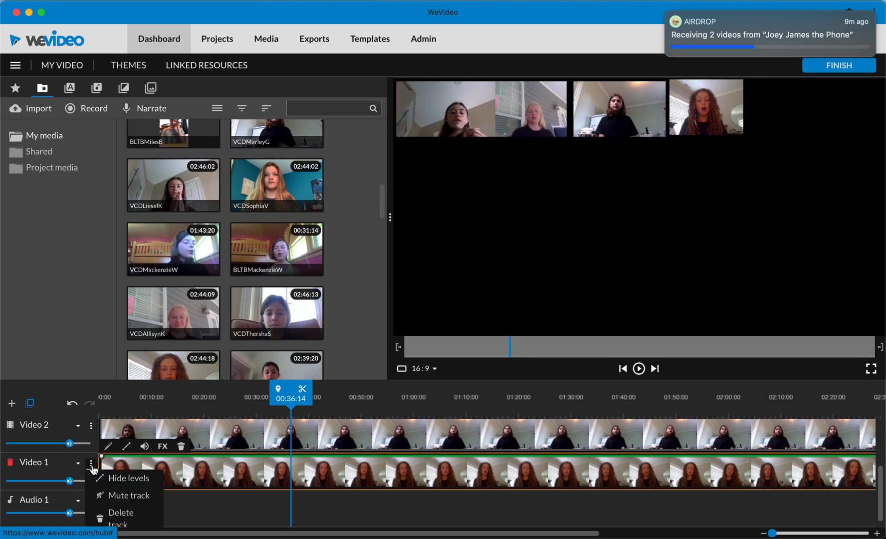
click(156, 469)
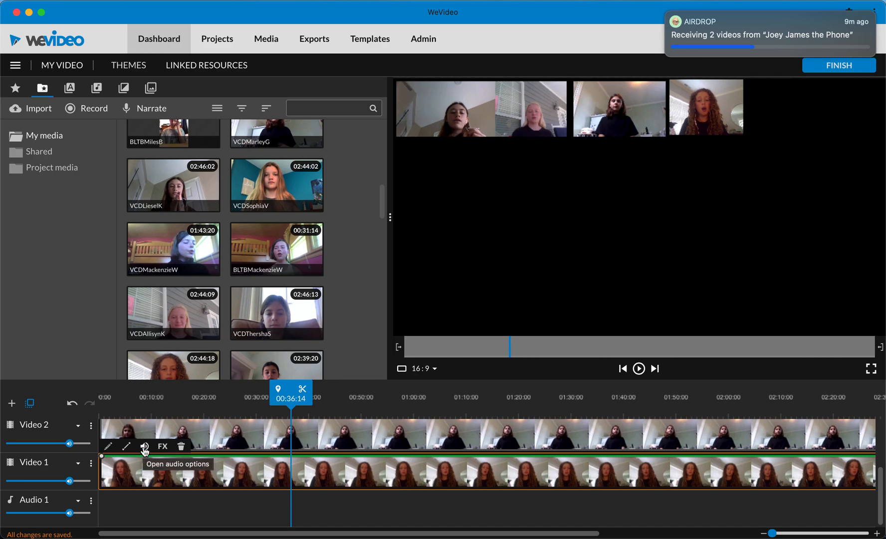
click(144, 450)
scroll(176, 479, down, 1)
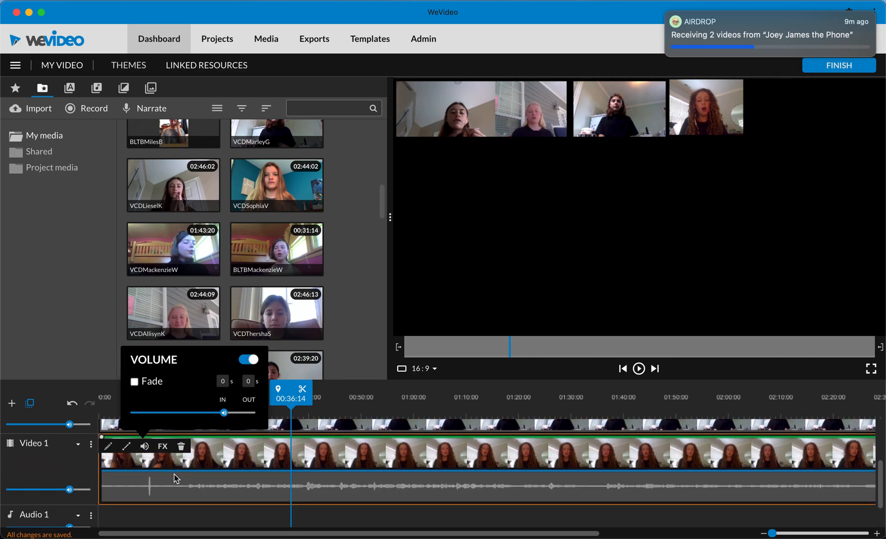
Step: Show the audio levels on the Video 2 track and check its clip's audio options, leaving the volume settings alone
scroll(151, 487, up, 4)
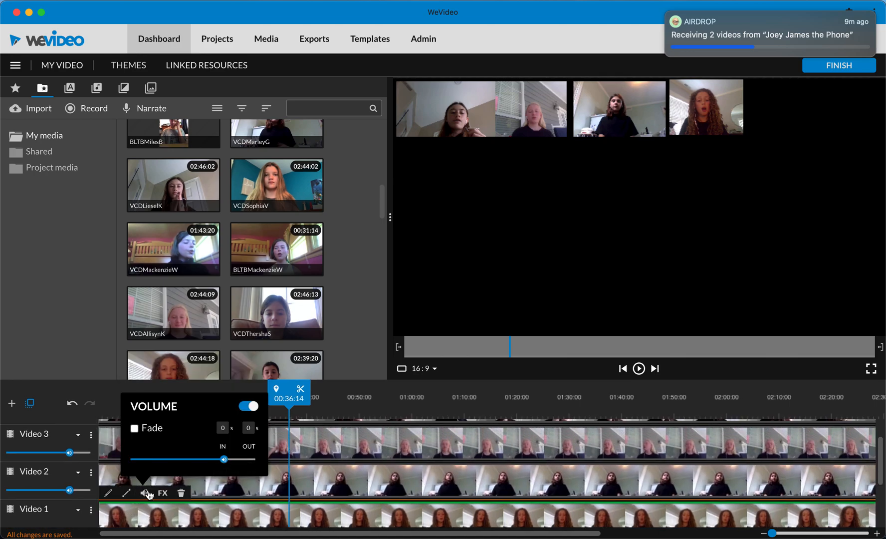
click(146, 494)
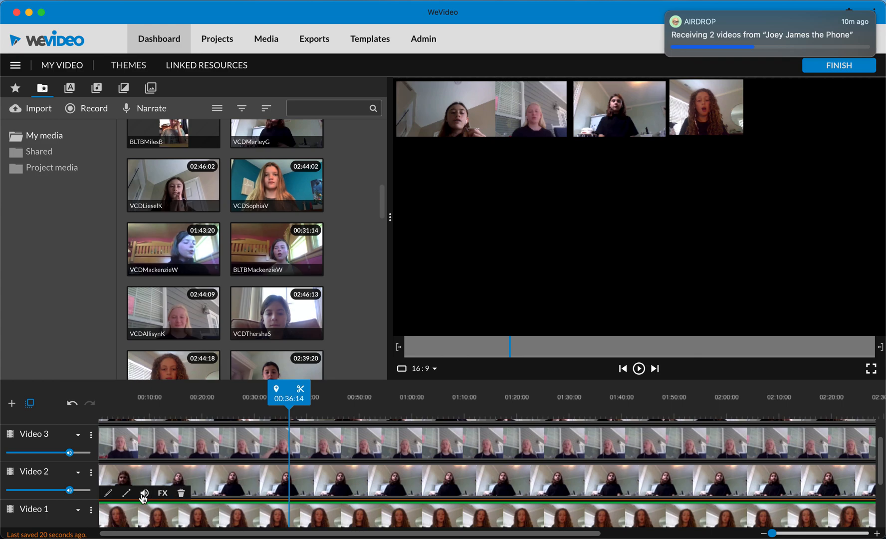
click(146, 494)
click(146, 495)
click(91, 475)
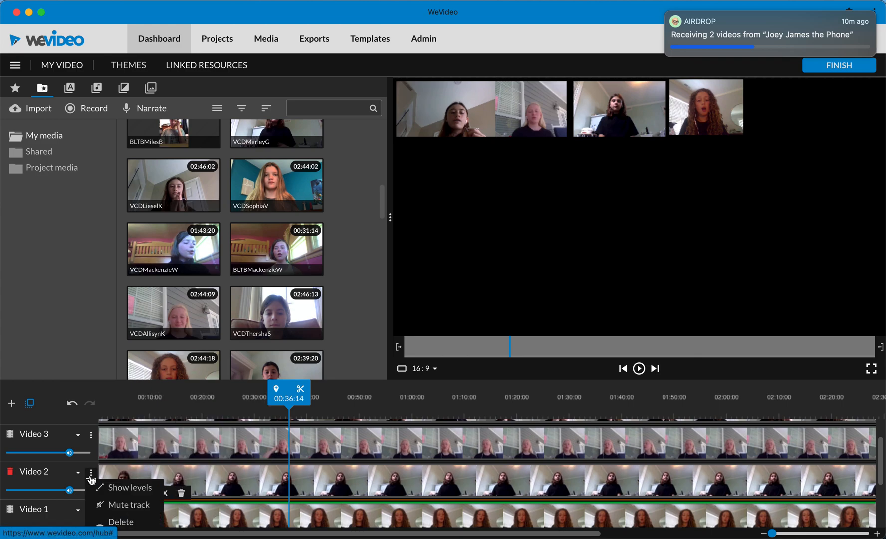
click(119, 487)
click(145, 494)
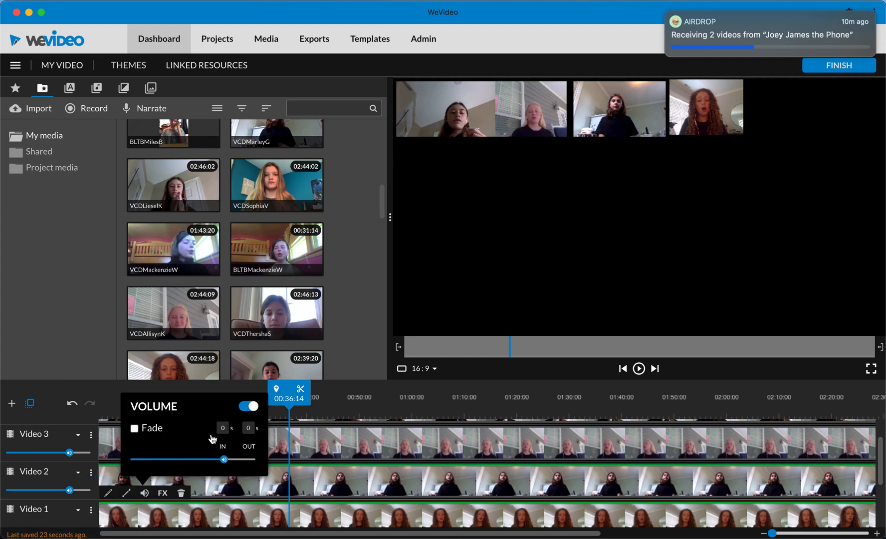
click(291, 479)
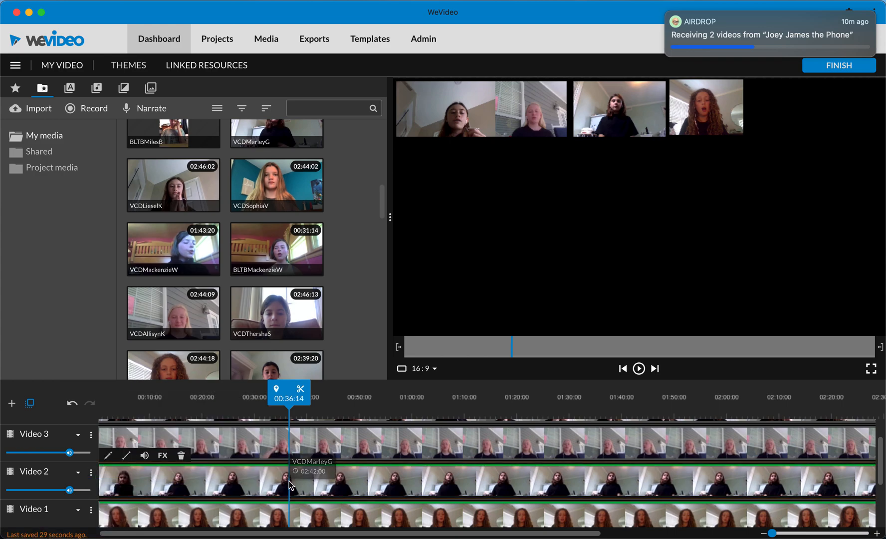
Step: Enlarge the timeline area to fit all four video tracks and Audio 1, making the preview smaller
scroll(291, 485, down, 2)
scroll(290, 484, up, 1)
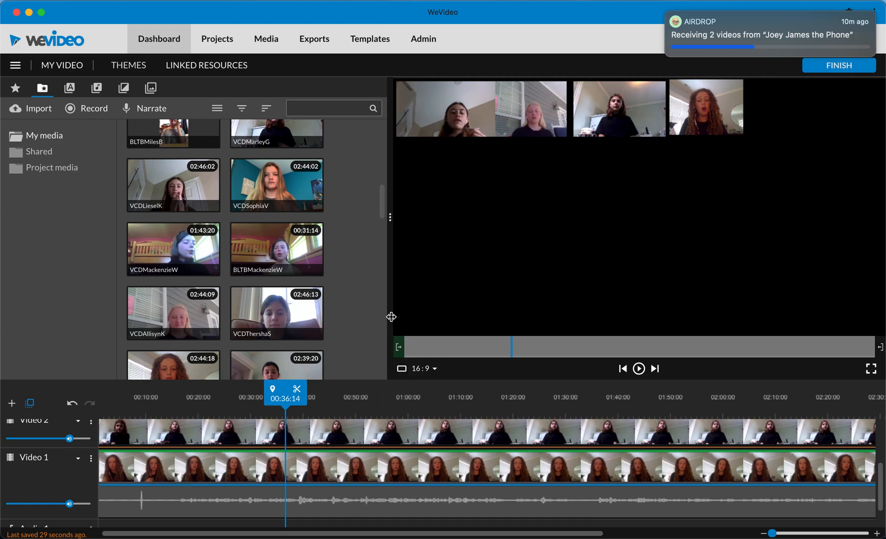
drag(391, 289, 682, 281)
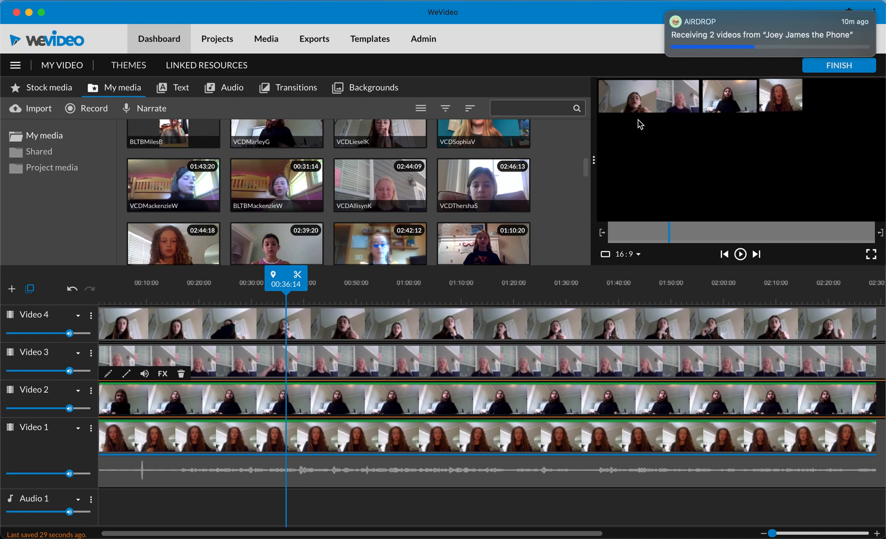
Step: Display the Video 2 clip's audio levels on the timeline, then open and dismiss its volume options
right_click(153, 402)
click(144, 374)
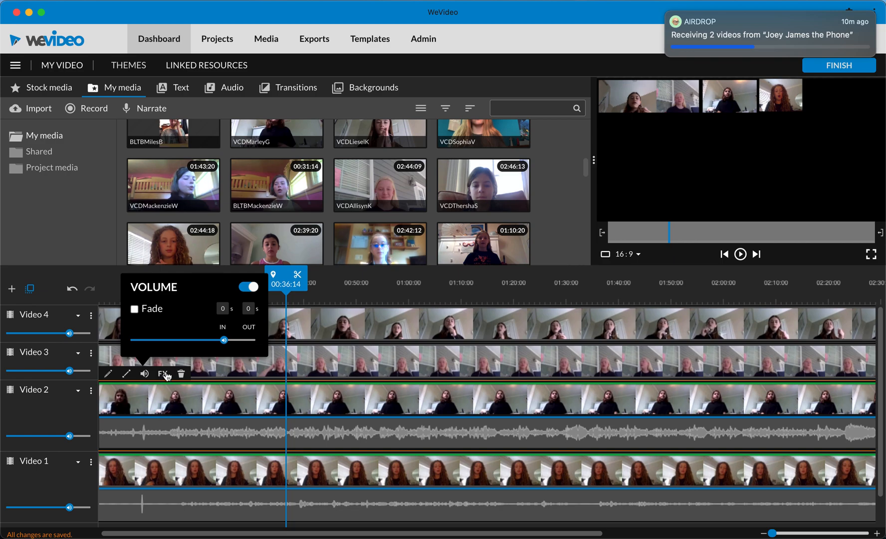
click(109, 281)
Step: Add a timeline marker titled "CLAP" at 00:09:18
click(147, 297)
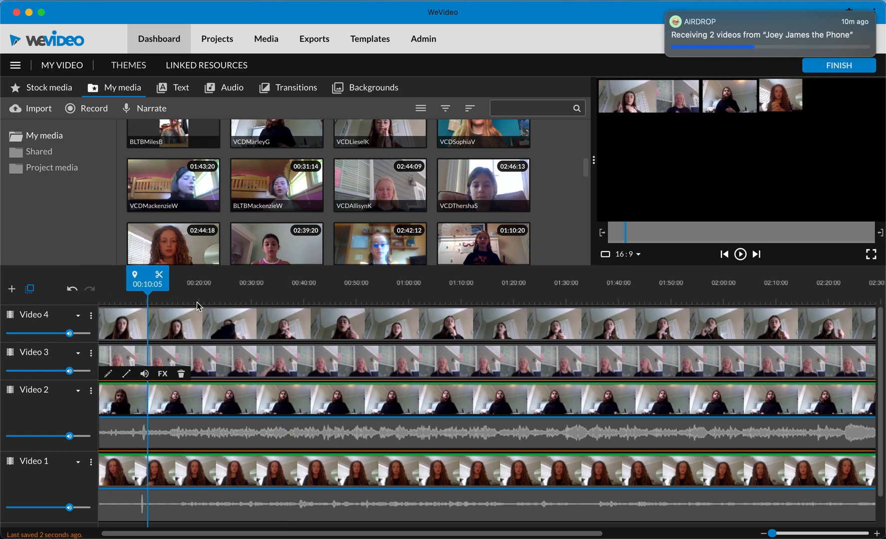
click(204, 299)
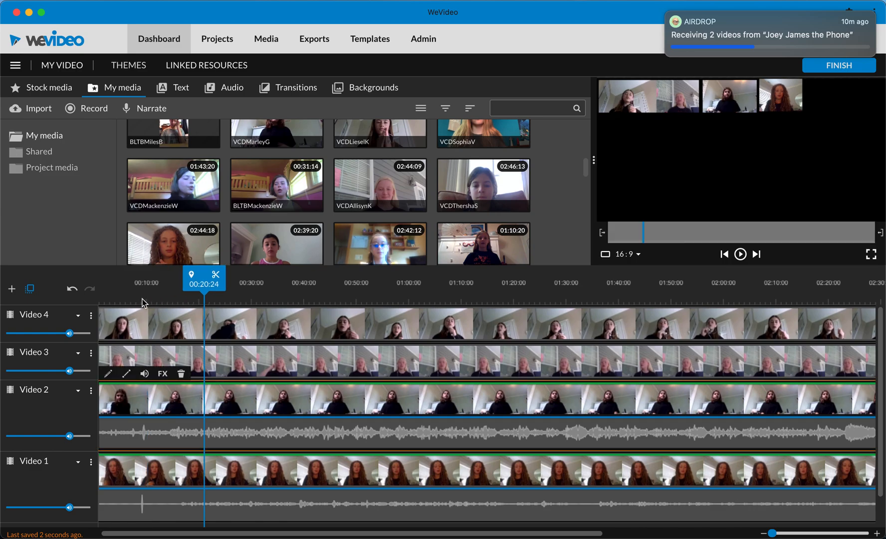
click(145, 301)
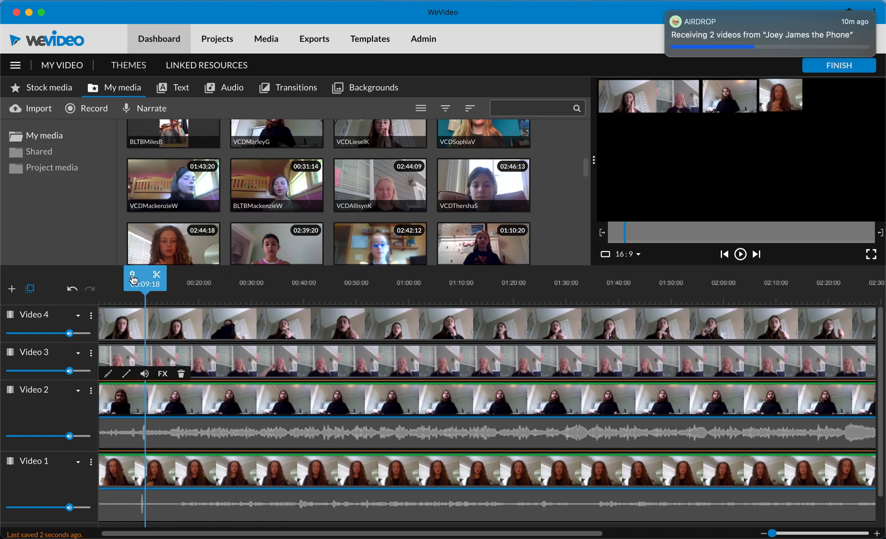
click(133, 277)
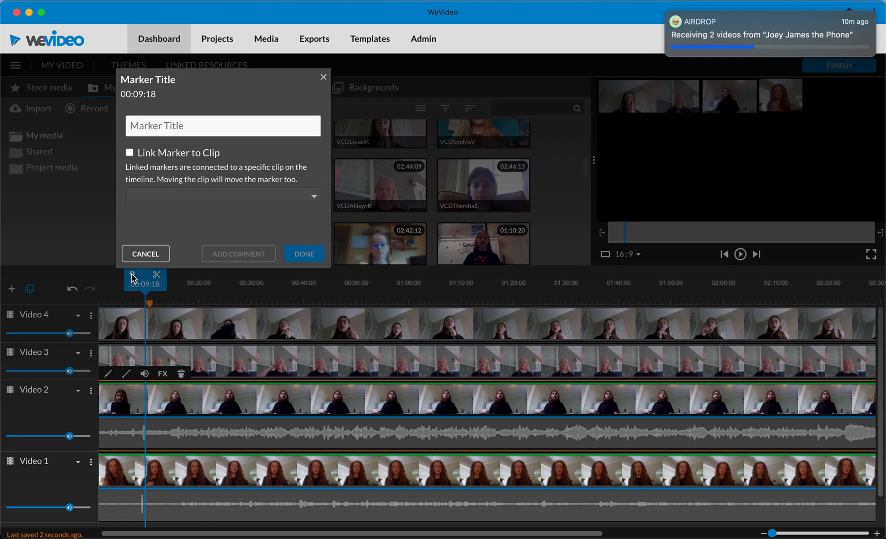
click(160, 130)
text(CL)
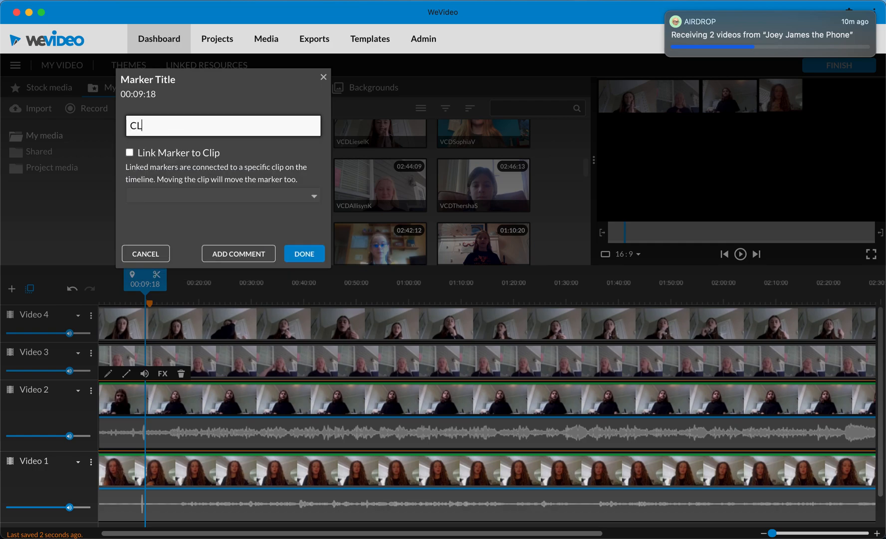
text(AP)
click(304, 254)
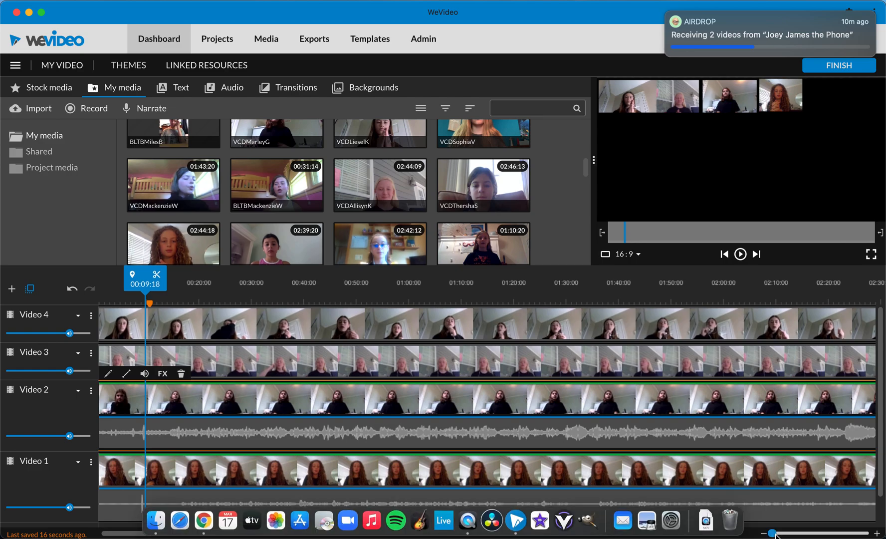
Step: Zoom the timeline in around the CLAP marker and slide the Video 1 clip later, bringing its clap peak closer to the marker
drag(776, 534, 813, 534)
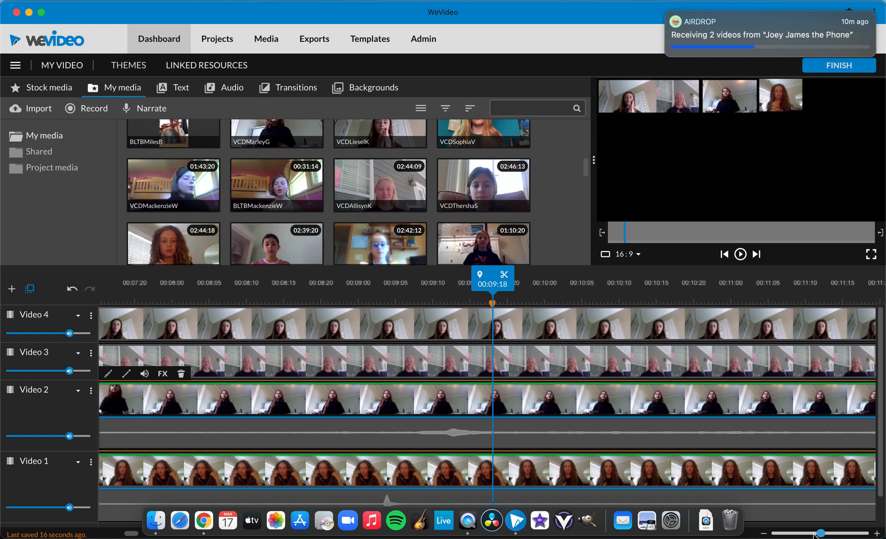
drag(812, 535, 809, 535)
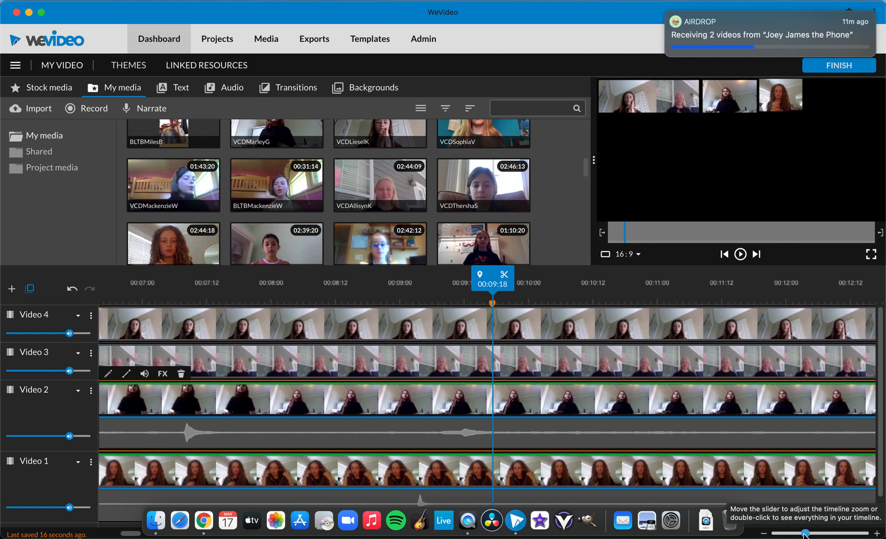
drag(807, 534, 801, 534)
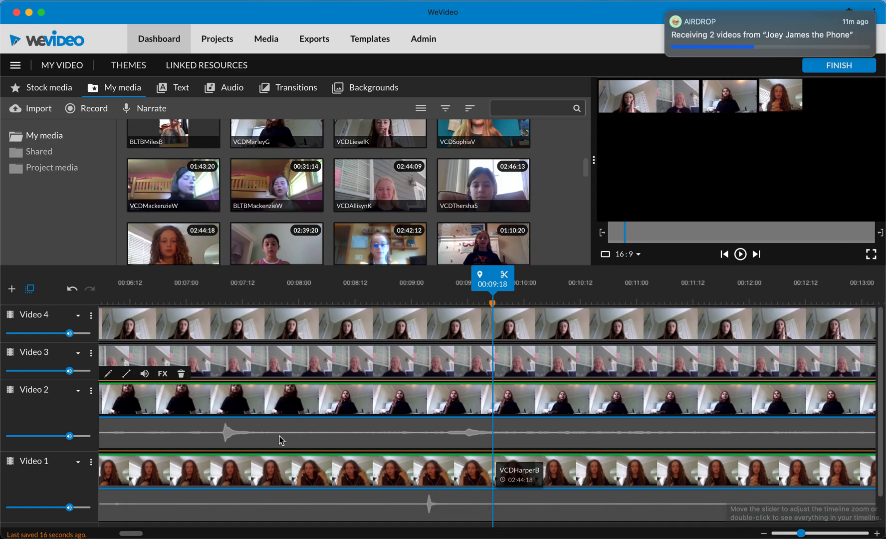
scroll(281, 440, left, 5)
scroll(281, 440, left, 1)
drag(494, 494, 518, 497)
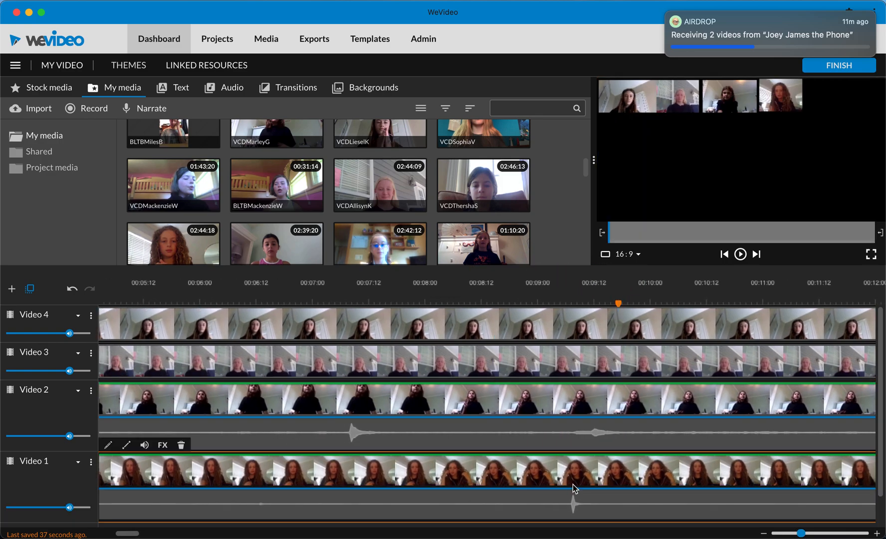
Step: Slide the Video 1 and Video 2 clips later until their clap peaks line up just before the CLAP marker
click(619, 303)
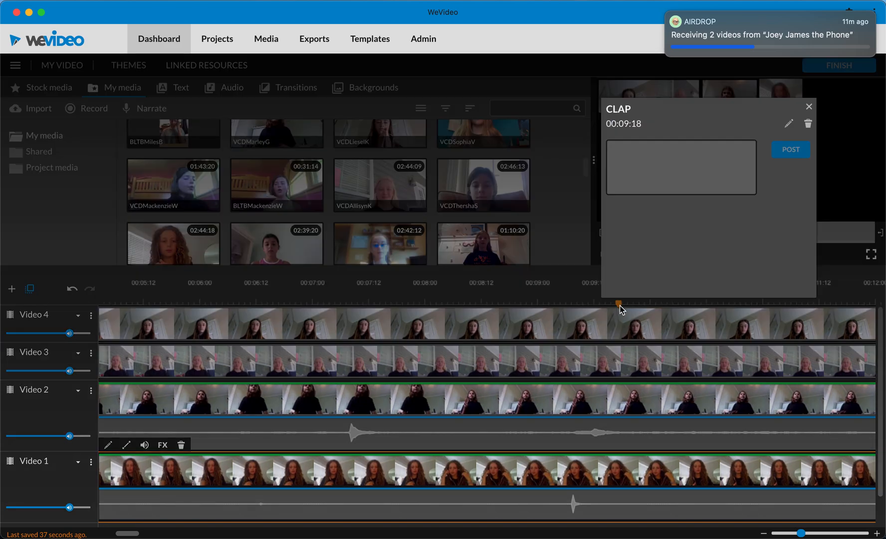
click(809, 106)
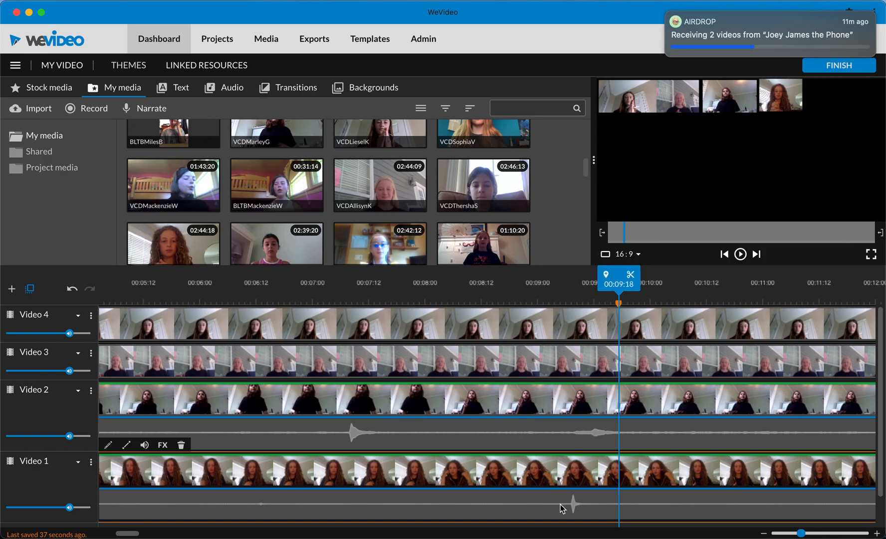
drag(563, 507, 599, 506)
drag(409, 441, 664, 424)
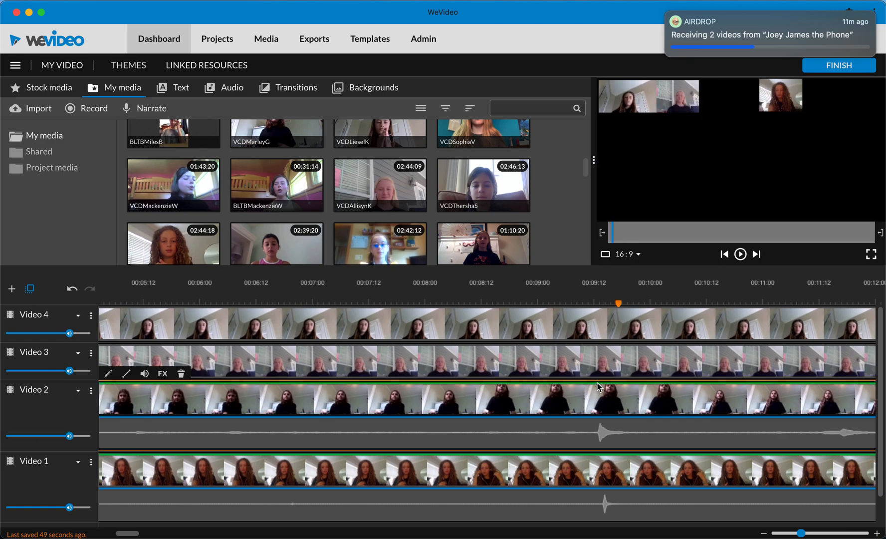
Step: Split the Video 2 clip at the start of its clap peak, at 00:09:14
click(277, 354)
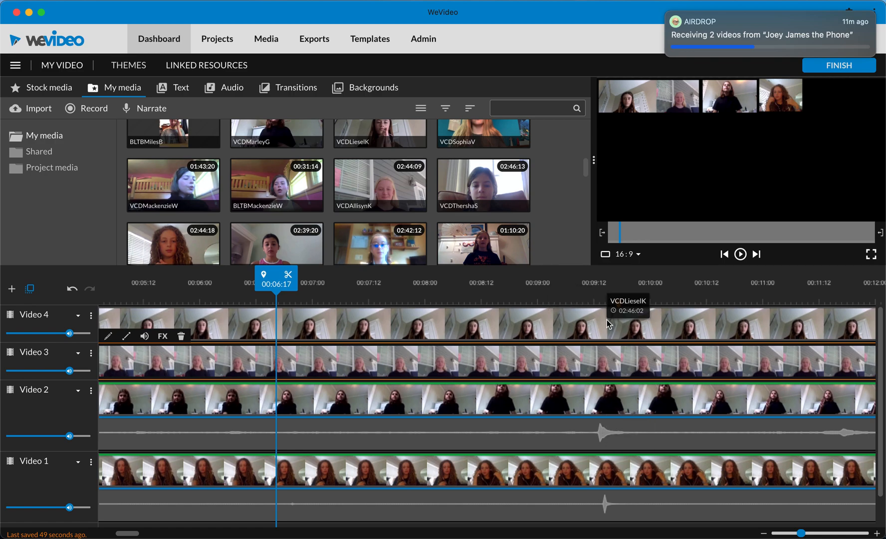
click(602, 436)
click(603, 437)
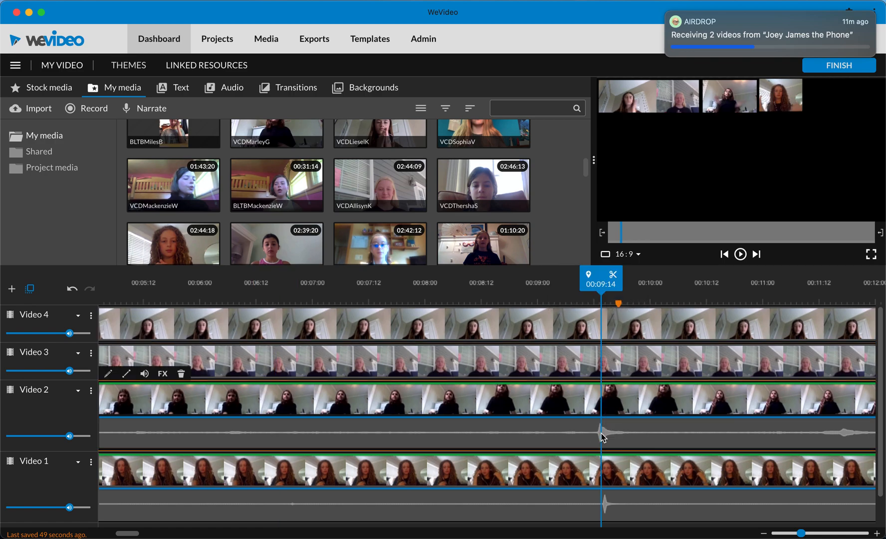
click(613, 274)
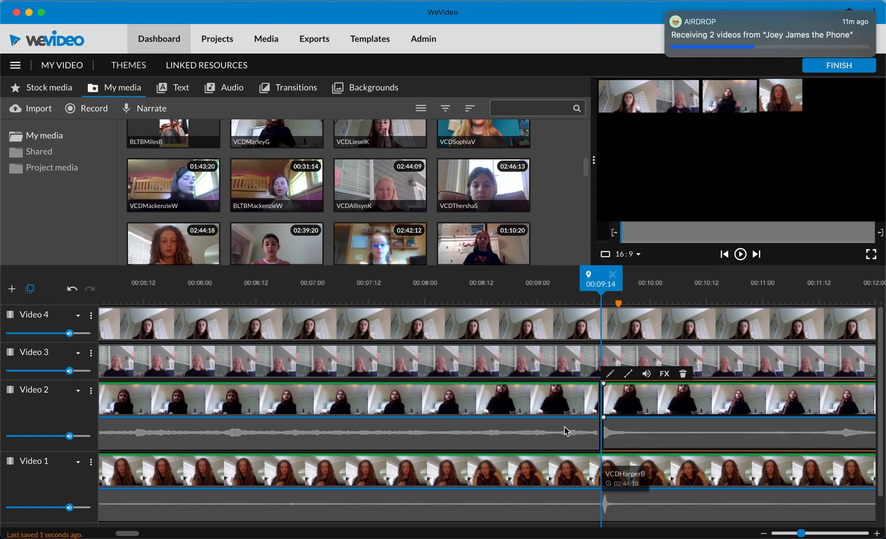
Step: Delete the part of Video 2 before the cut and move the remaining clip to start at the CLAP marker, 00:09:18
click(548, 406)
key(Delete)
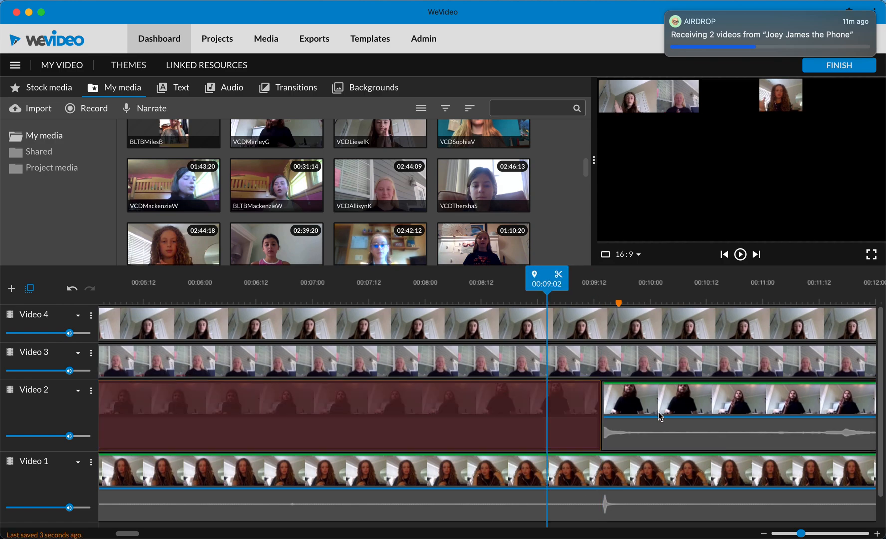
drag(655, 404, 680, 405)
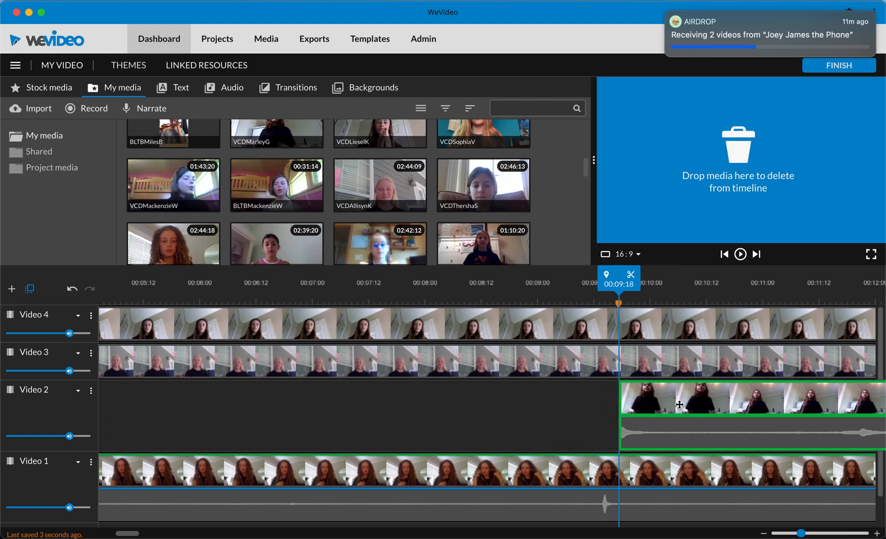
drag(681, 408, 681, 409)
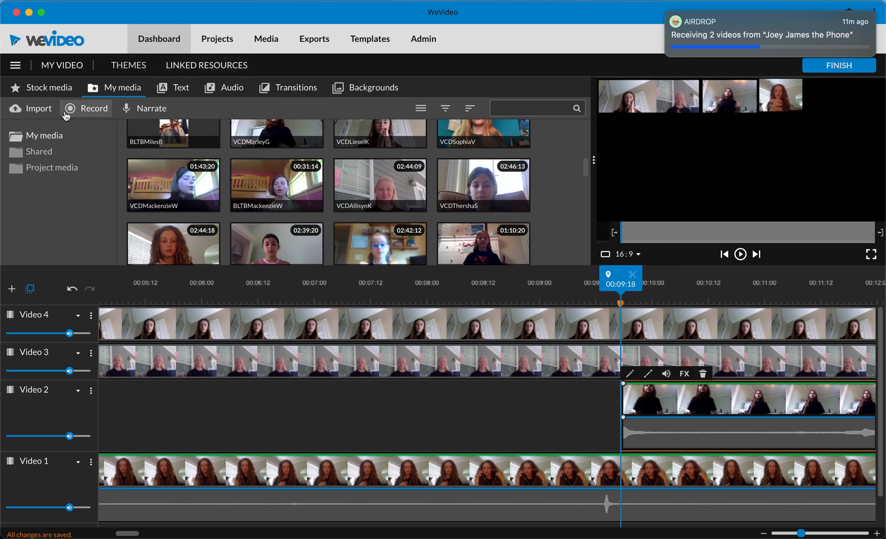
Step: Open the export title dialog for the finished video and close it without setting a title
click(842, 69)
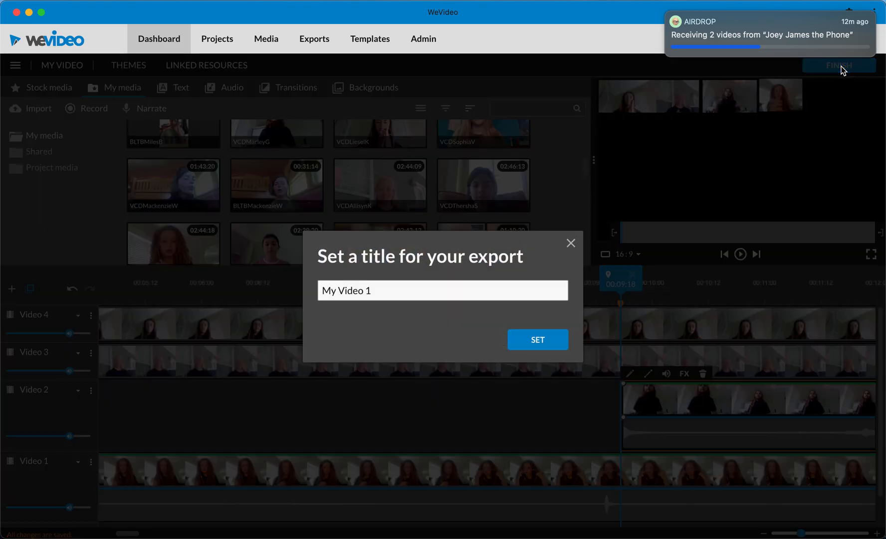
click(570, 243)
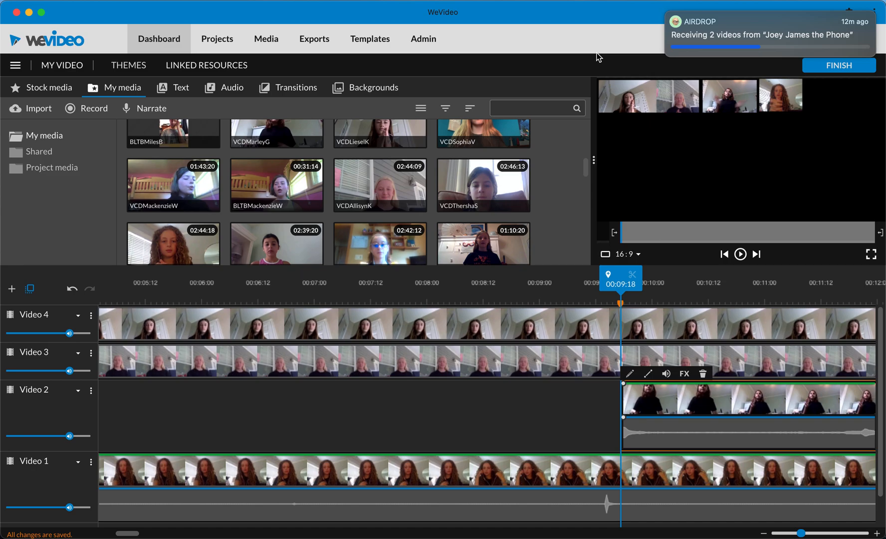